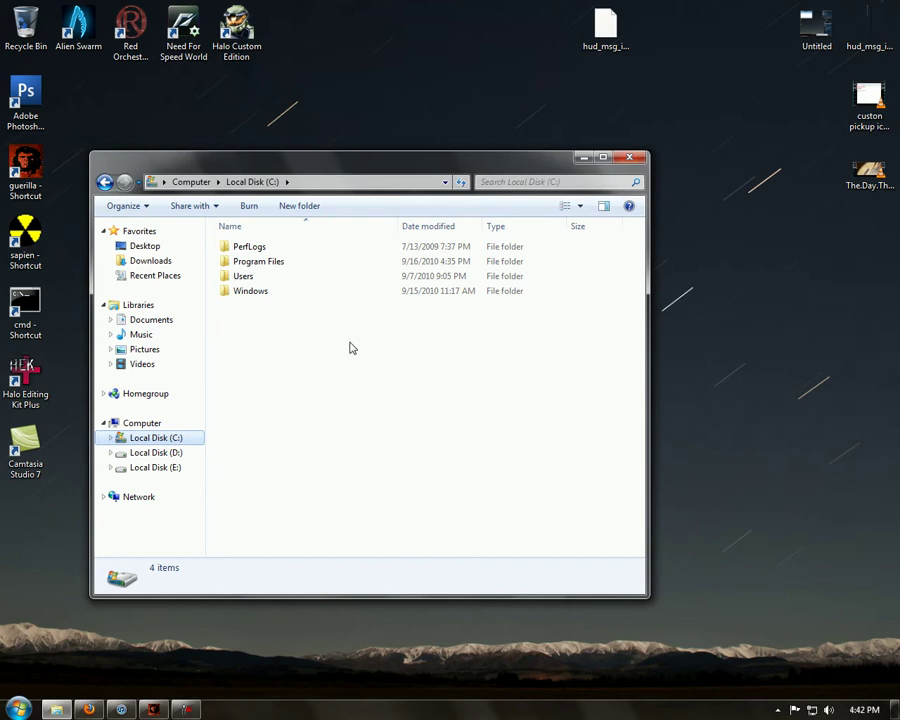
Step: Open the tags folder of Halo Custom Edition under Program Files\Microsoft Games on the C: drive
double_click(277, 271)
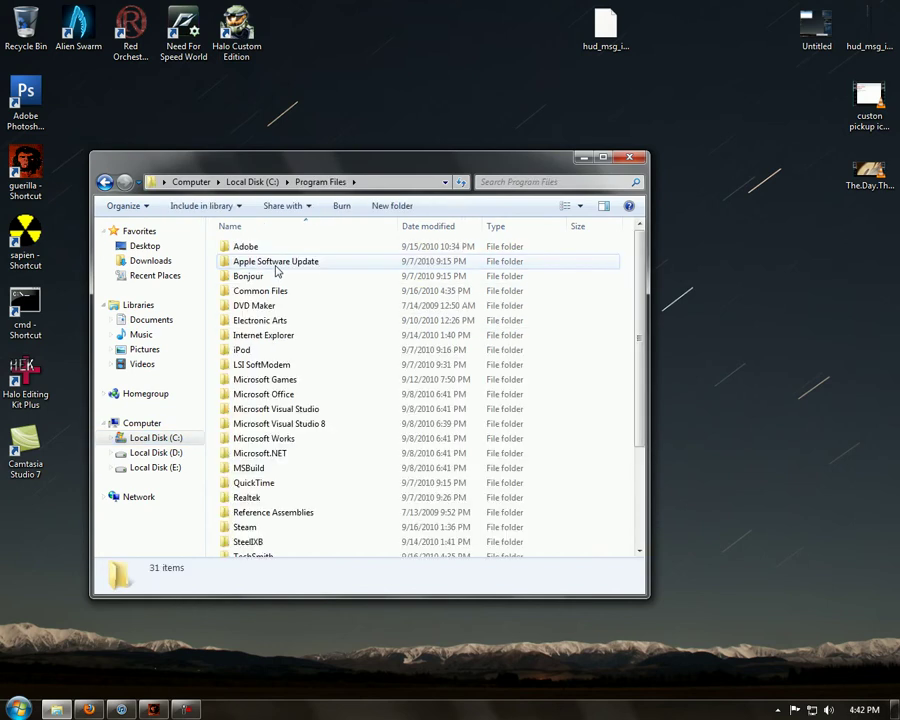
scroll(300, 290, "down", 1)
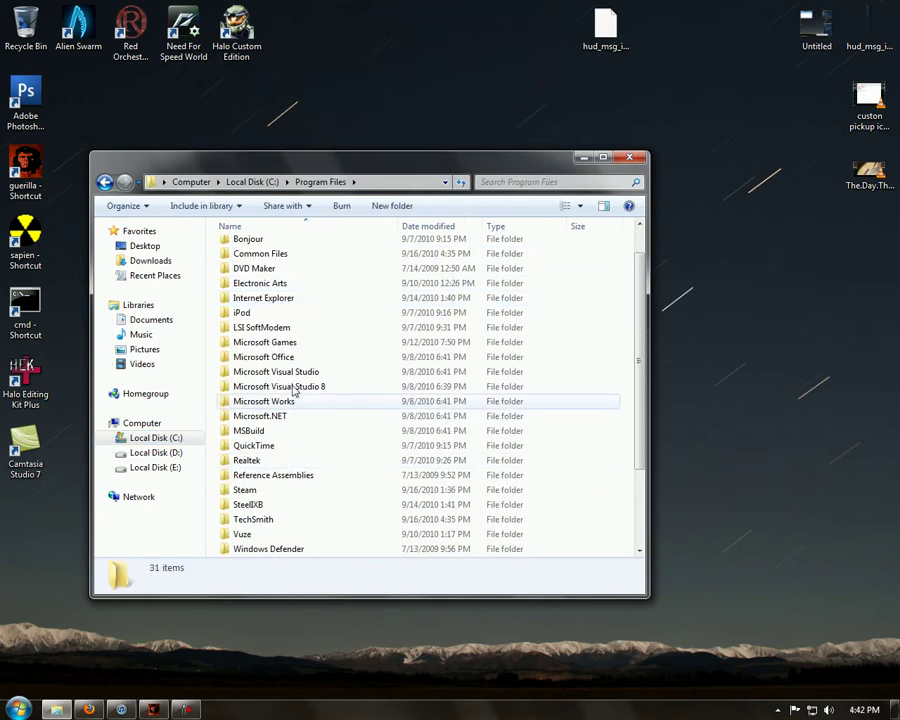
double_click(286, 342)
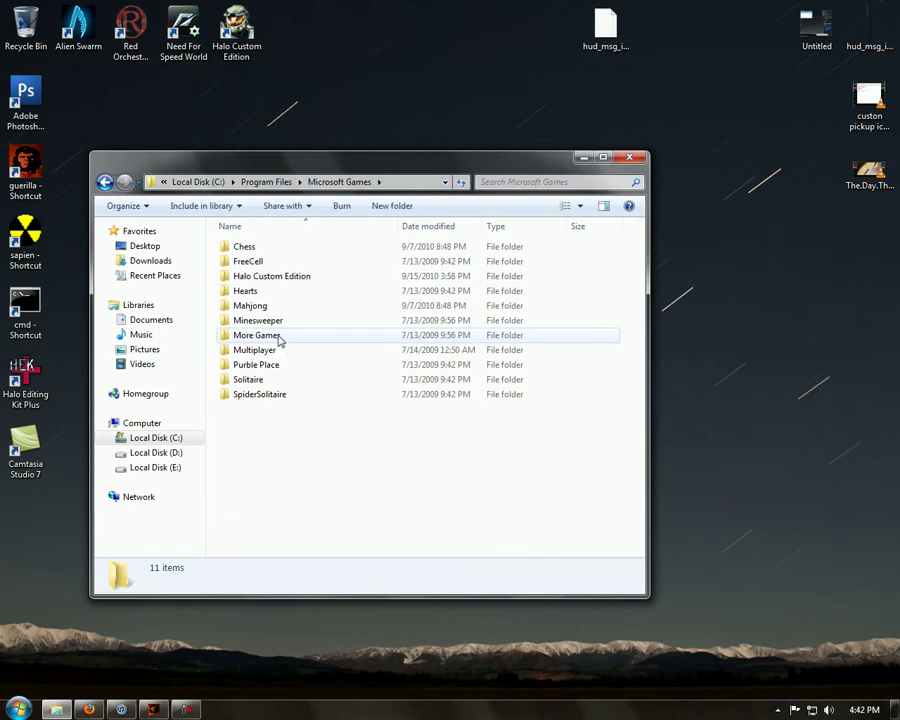
double_click(271, 278)
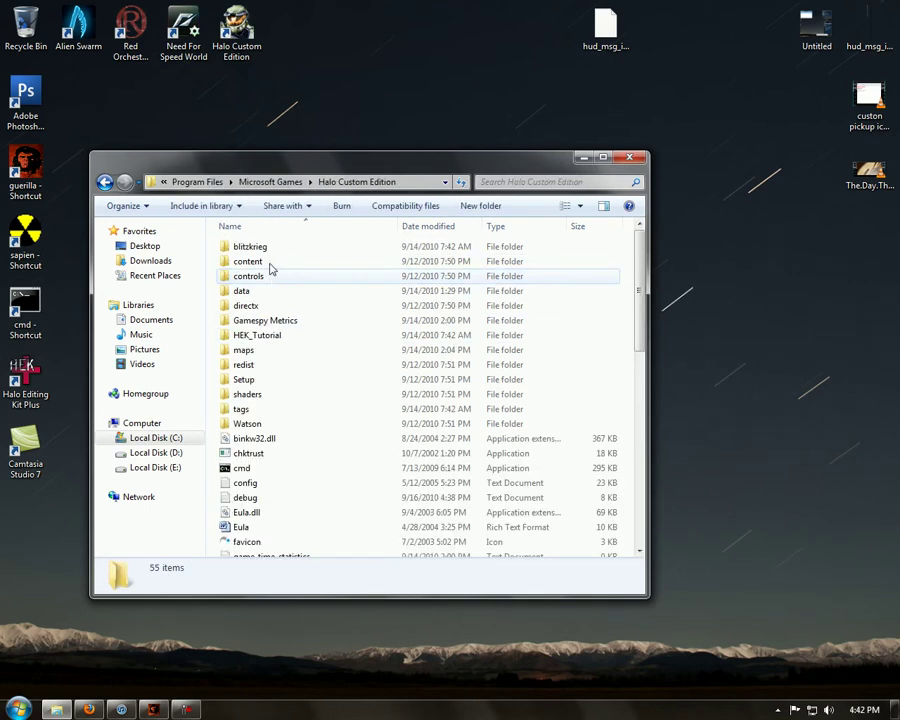
double_click(262, 409)
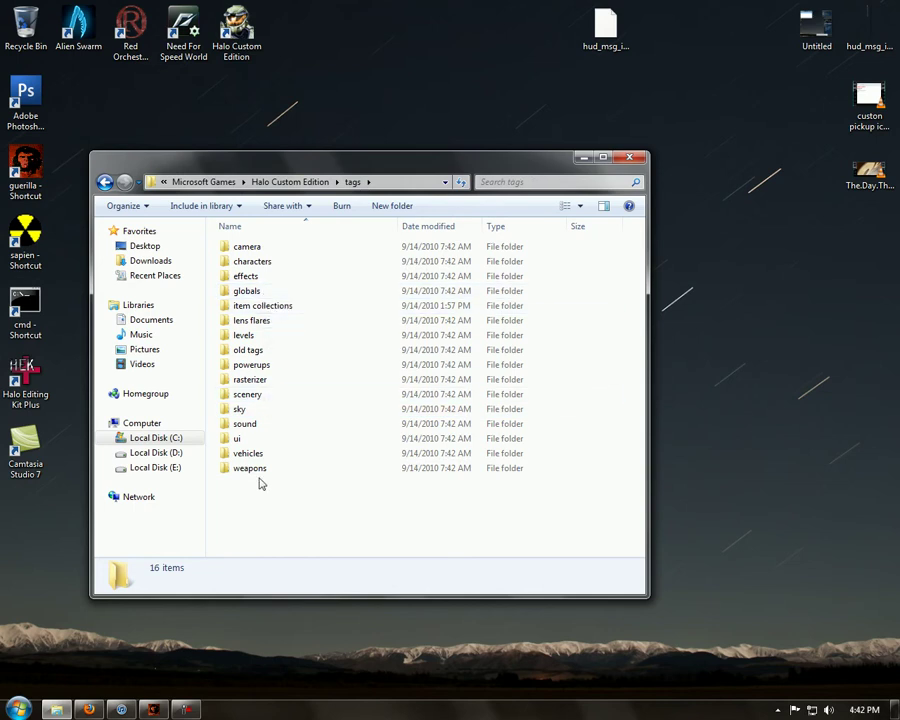
Step: Locate hud_msg_icons.bitmap in the ui\hud\bitmaps\combined folder and select the hud_msg_icons.bitmap file on the desktop
double_click(272, 439)
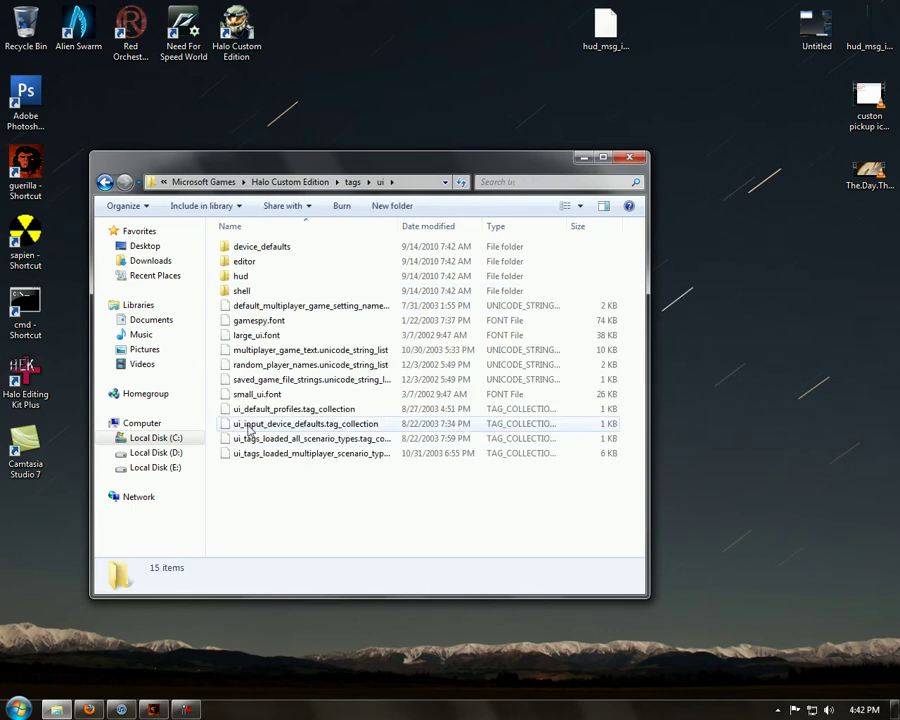
double_click(252, 278)
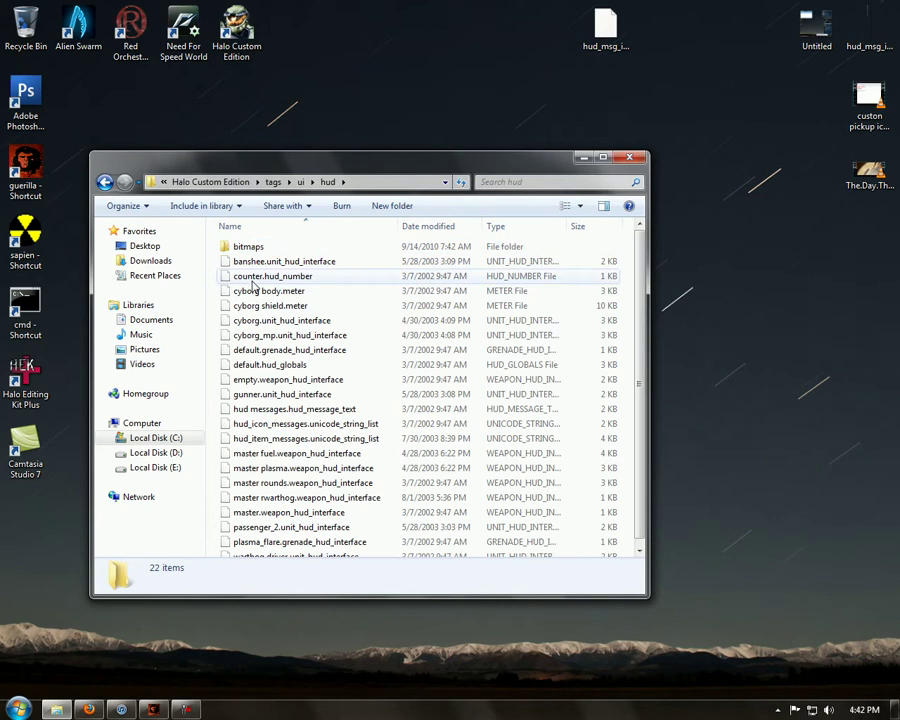
double_click(256, 249)
left_click(258, 250)
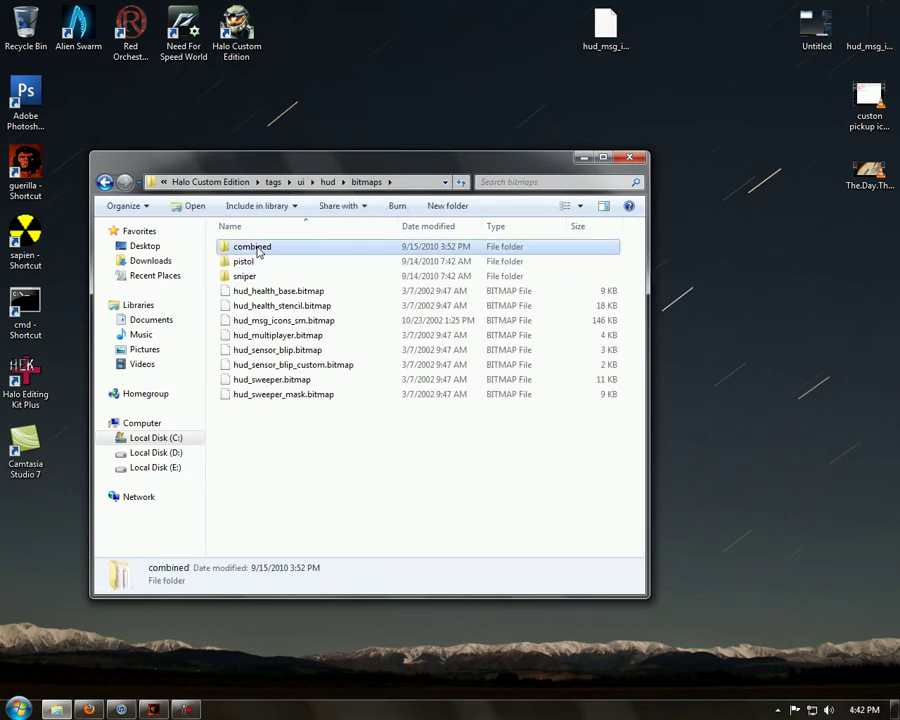
double_click(258, 250)
left_click(290, 341)
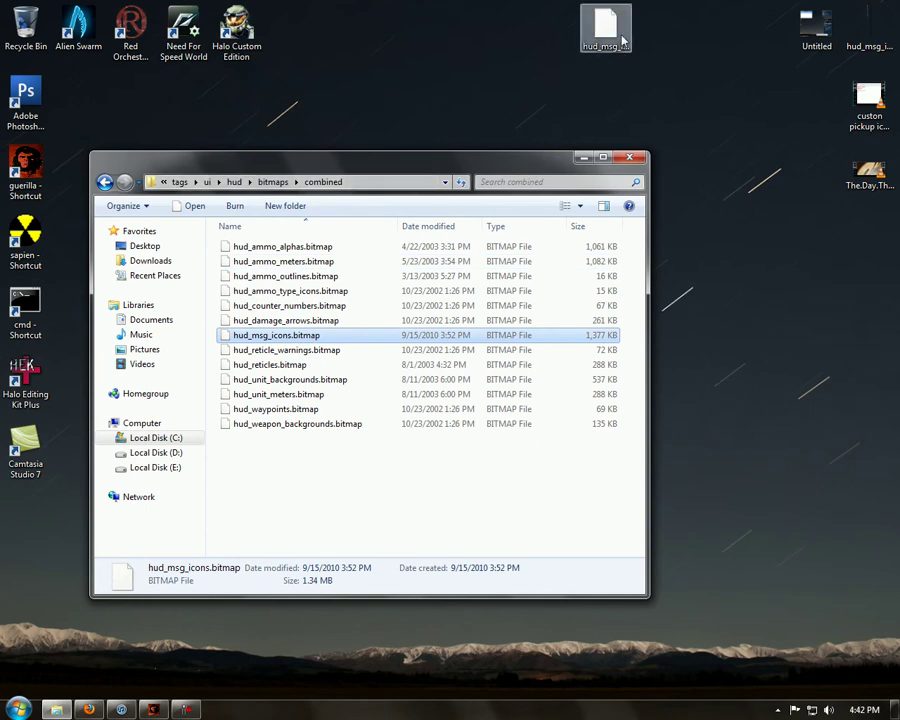
left_click_drag(625, 40, 606, 40)
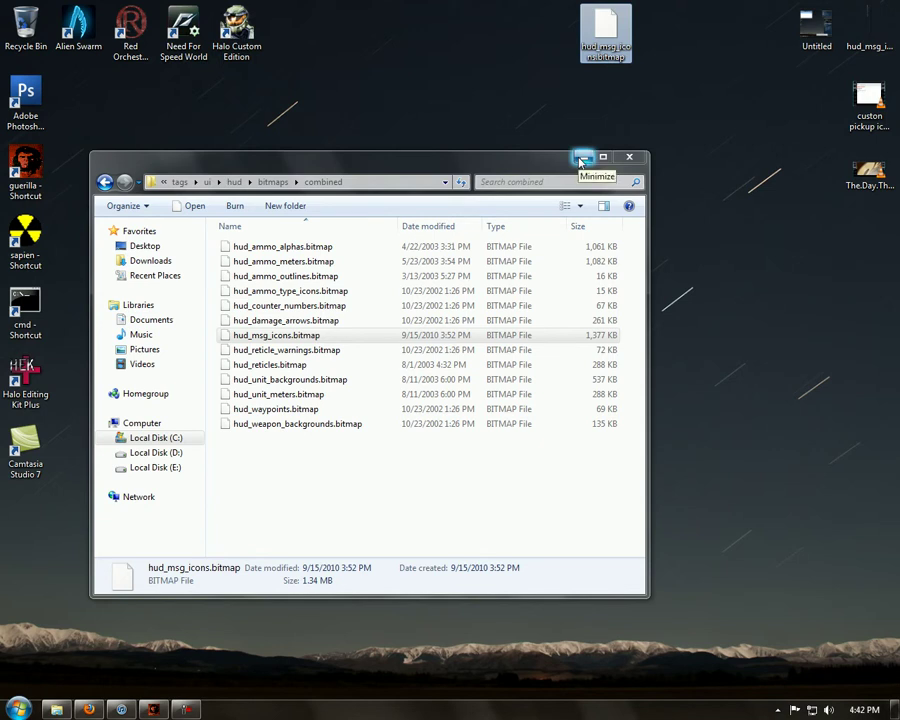
Step: Switch to Guerilla and open plasma pistol_b.weapon from the tags\weapons\plasma pistol folder
left_click(143, 699)
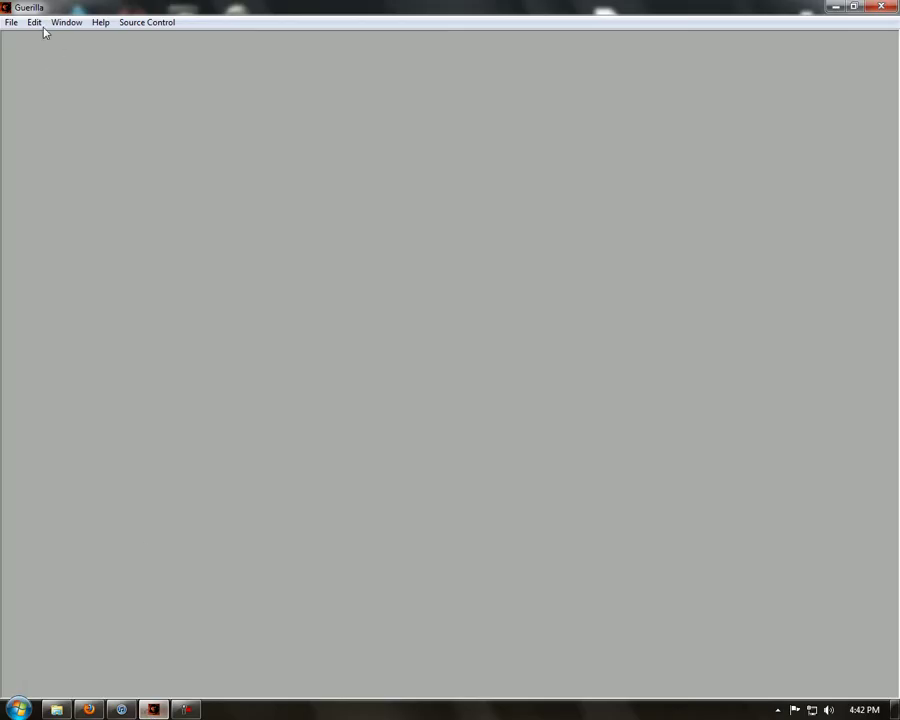
left_click(11, 22)
left_click(26, 53)
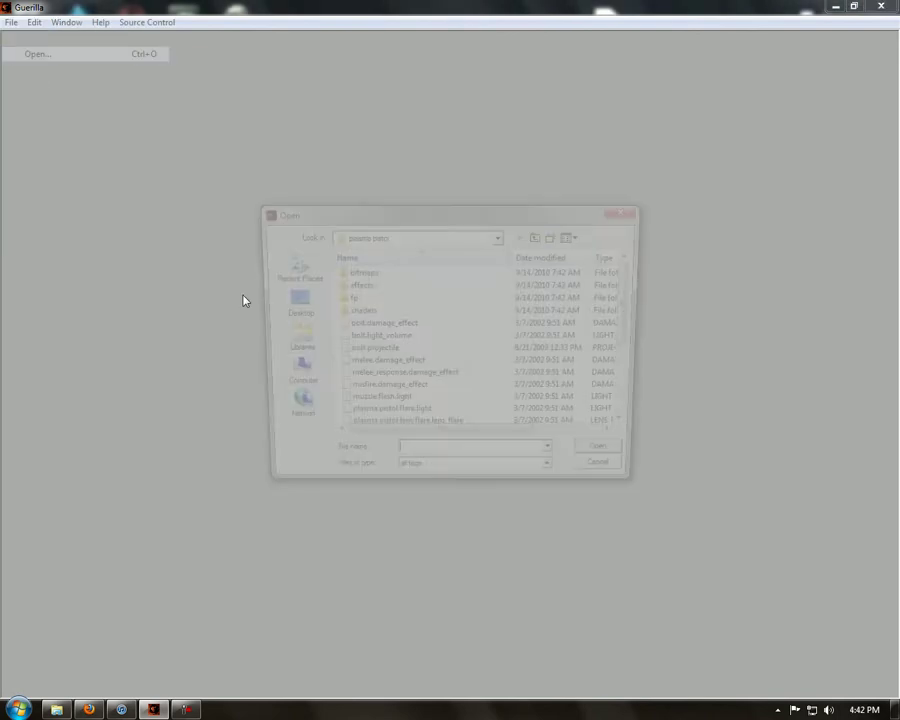
left_click(497, 235)
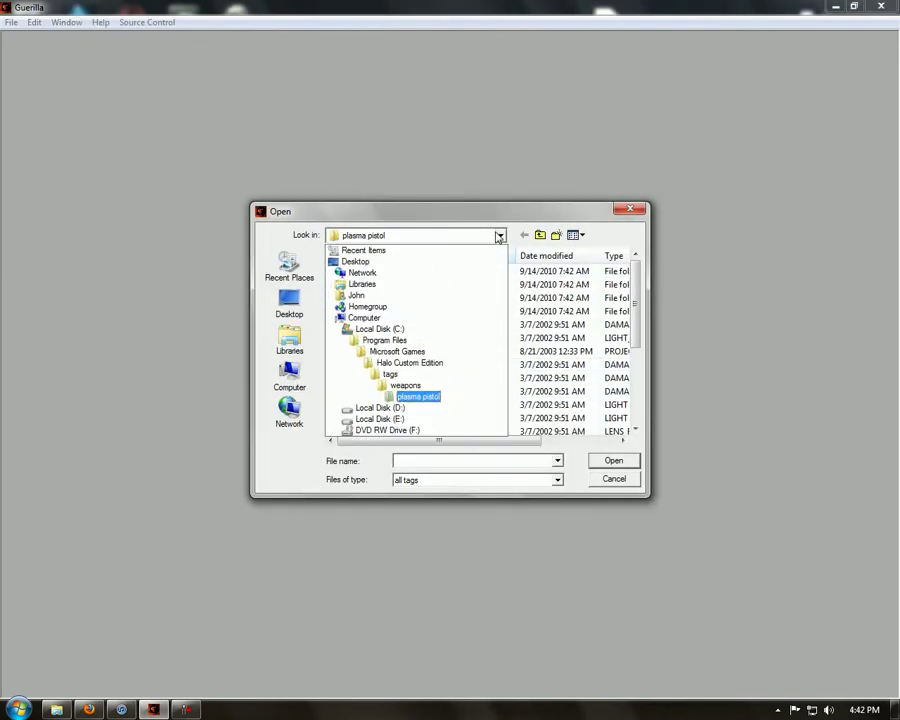
left_click(420, 397)
left_click_drag(638, 300, 643, 382)
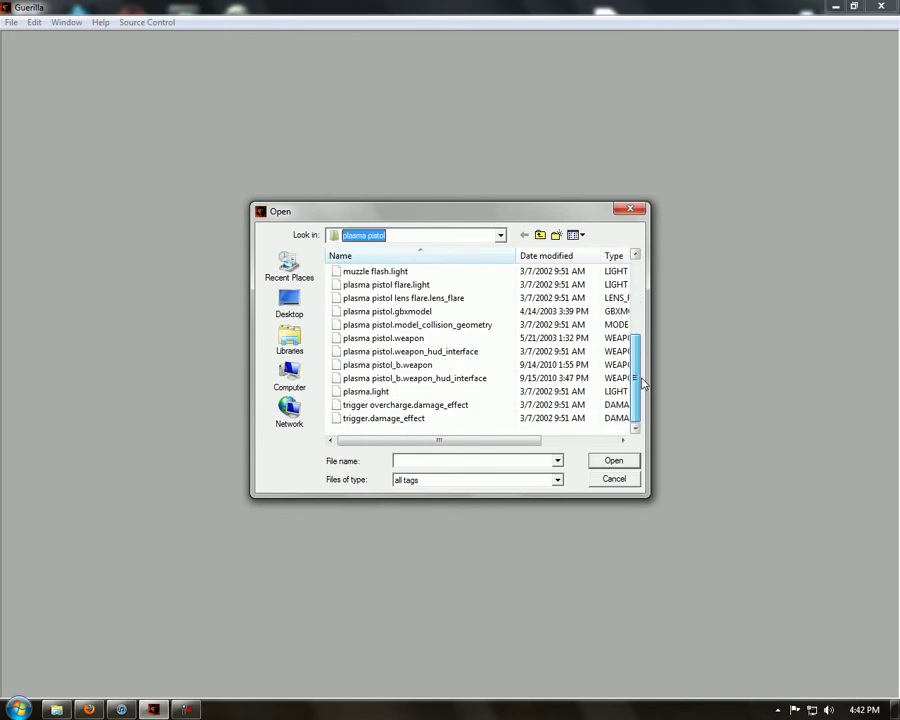
double_click(427, 366)
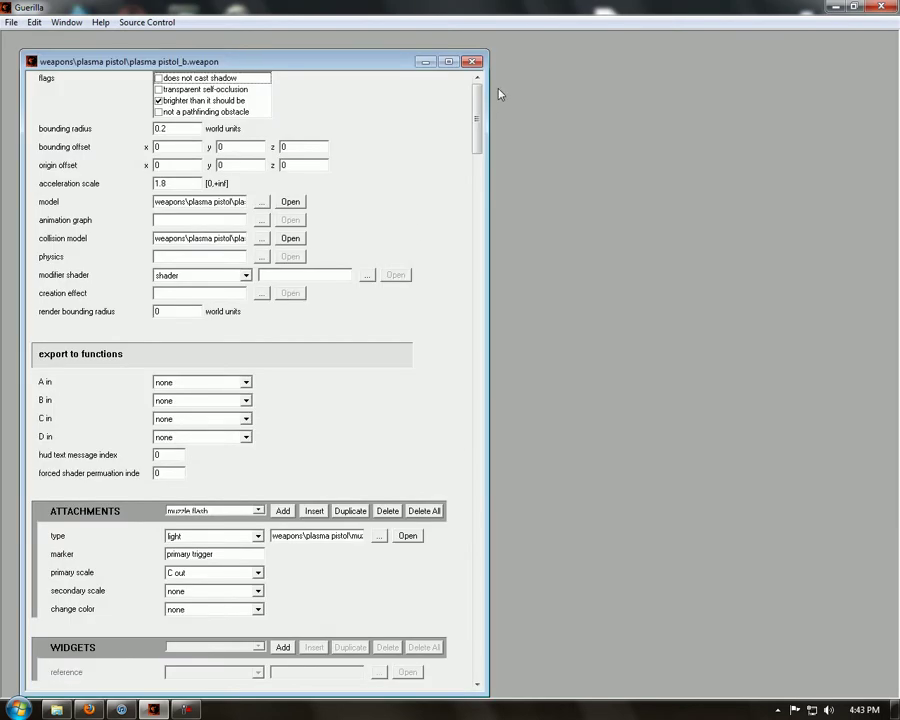
Step: Open the hud interface tag referenced in the weapon's interface section and place its window beside the weapon tag
left_click_drag(479, 85, 478, 481)
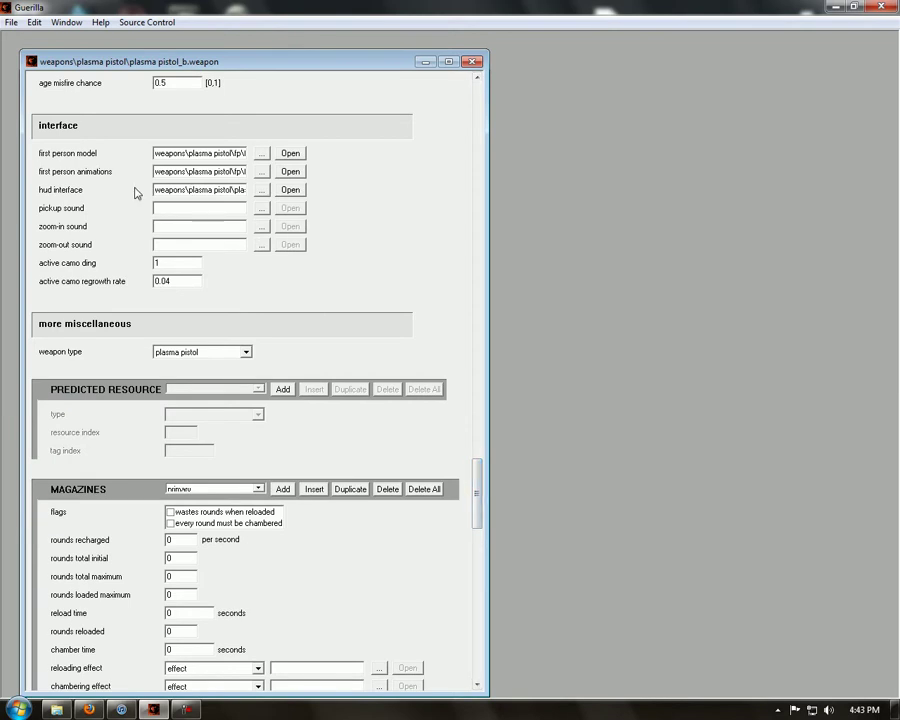
left_click_drag(157, 189, 271, 189)
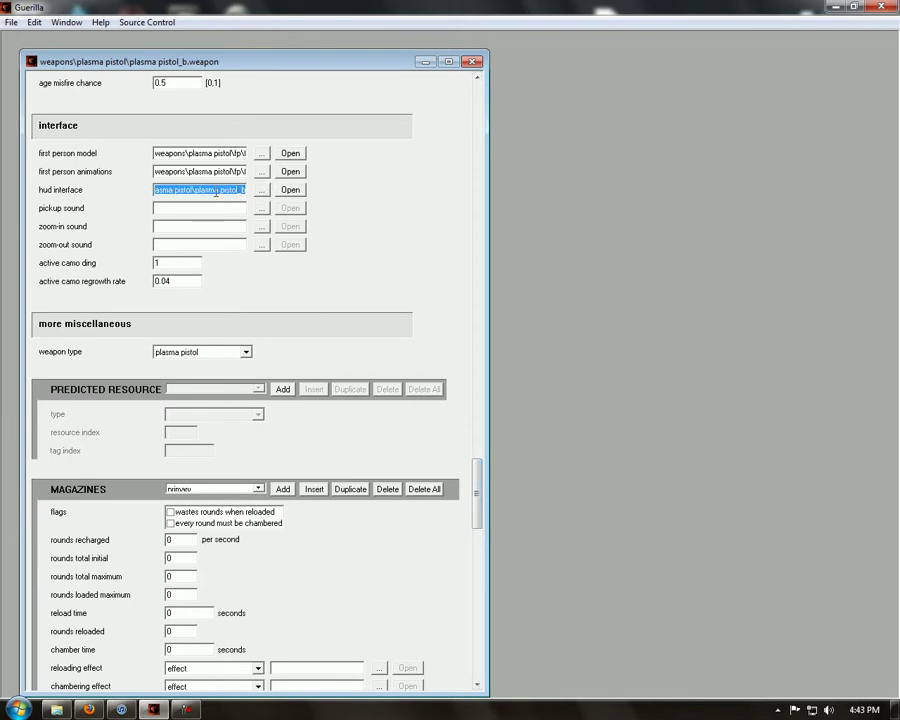
left_click(221, 189)
left_click(291, 190)
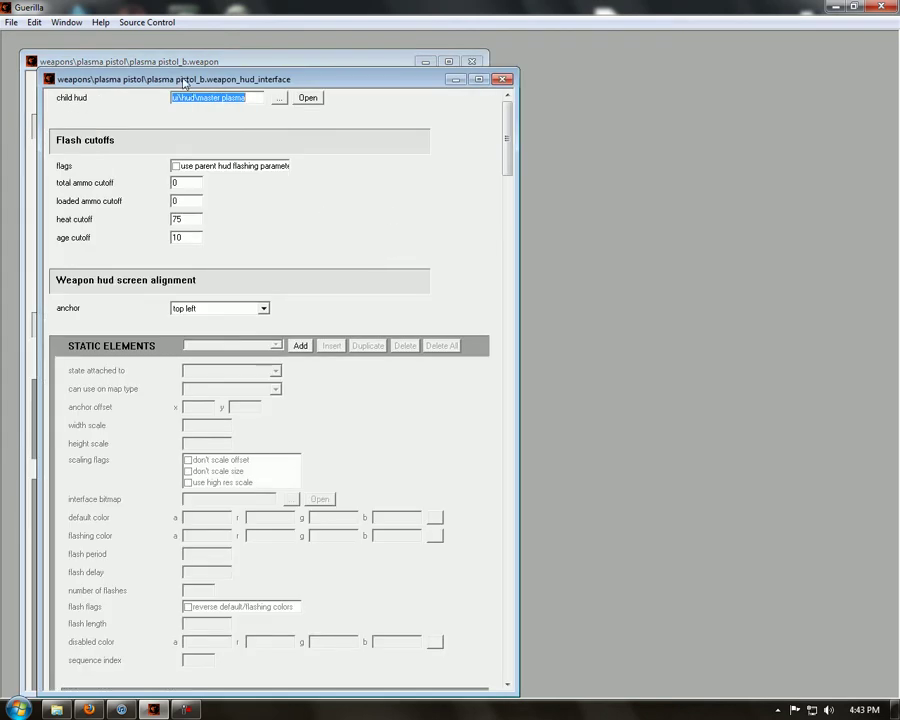
double_click(183, 84)
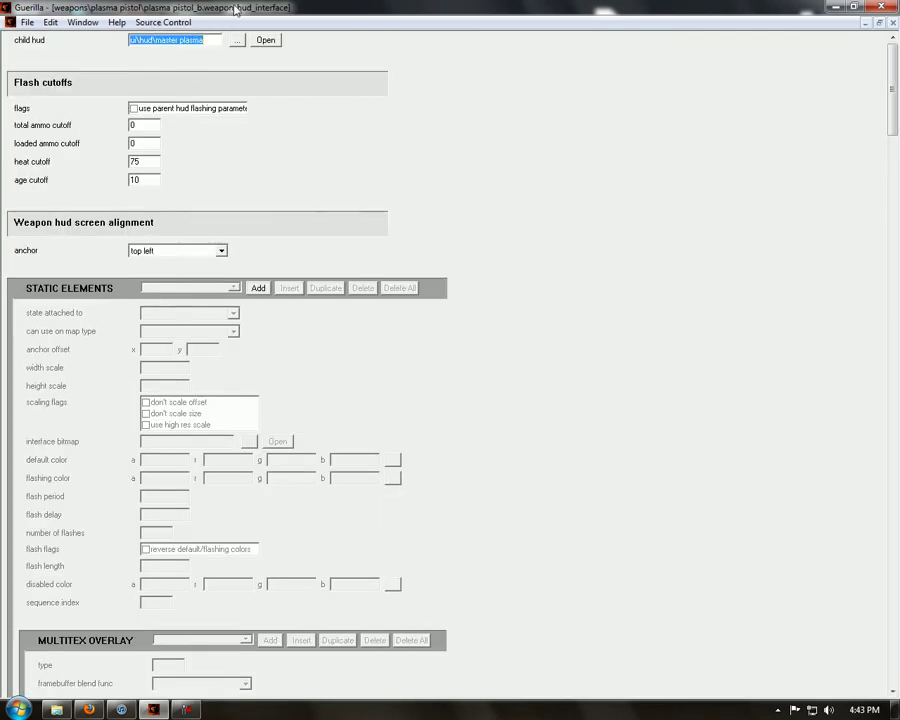
left_click(879, 22)
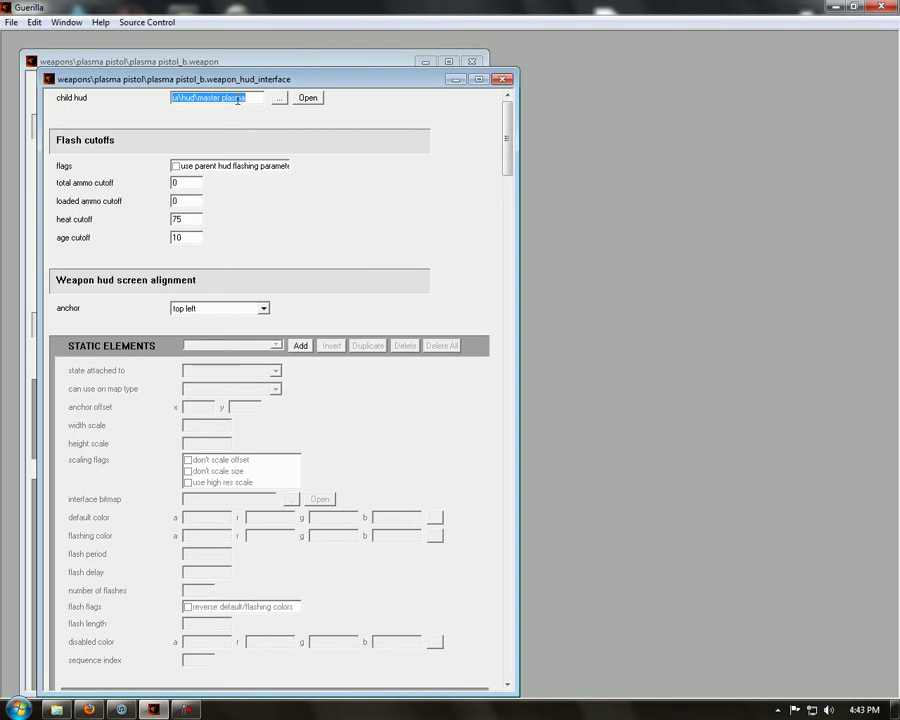
left_click_drag(253, 86, 634, 64)
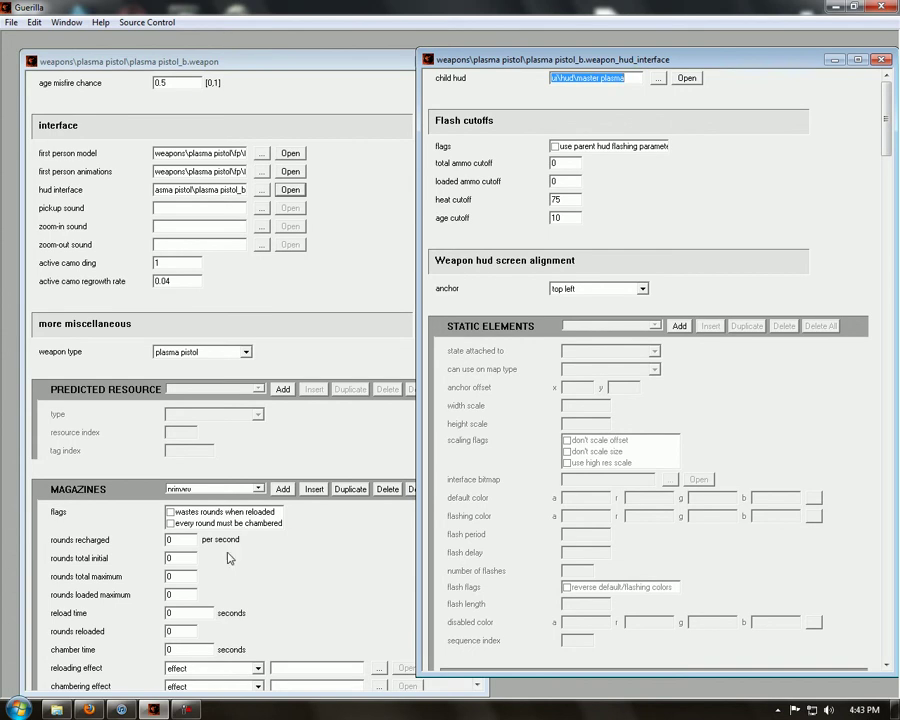
Step: Minimize Guerilla, open the desktop's hud_msg_icons image in Windows Photo Viewer and dock it to the left half of the screen
left_click(155, 710)
right_click(868, 28)
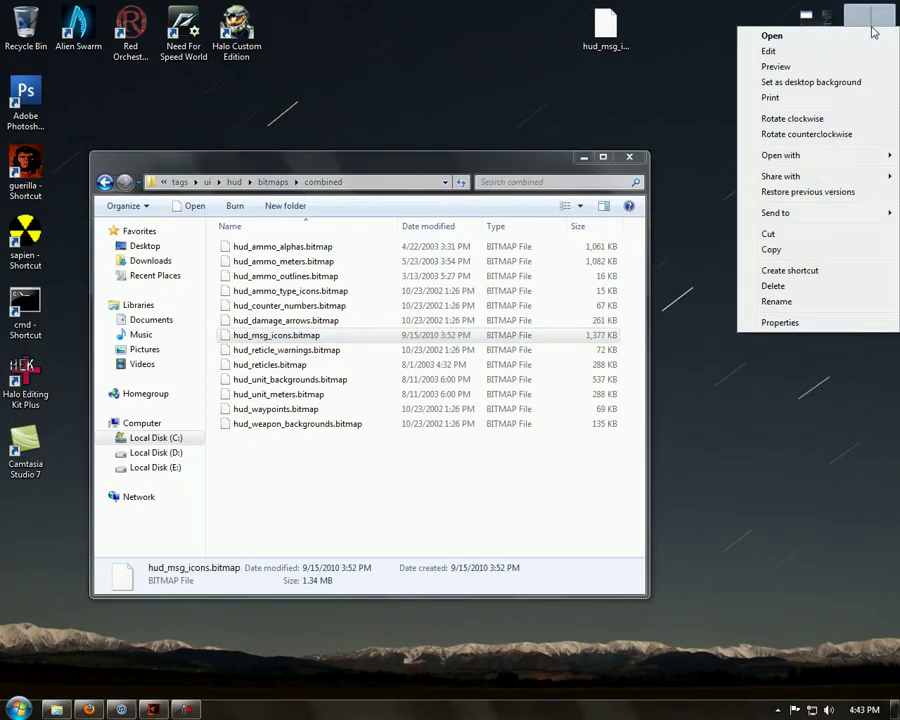
mouse_move(808, 158)
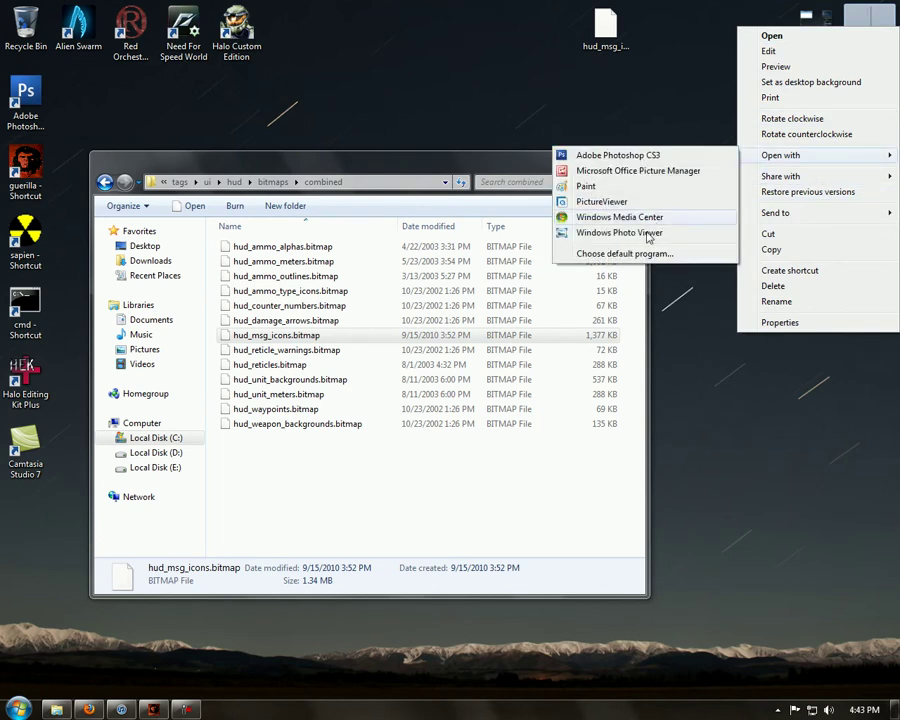
left_click(632, 234)
left_click_drag(522, 70, 1, 120)
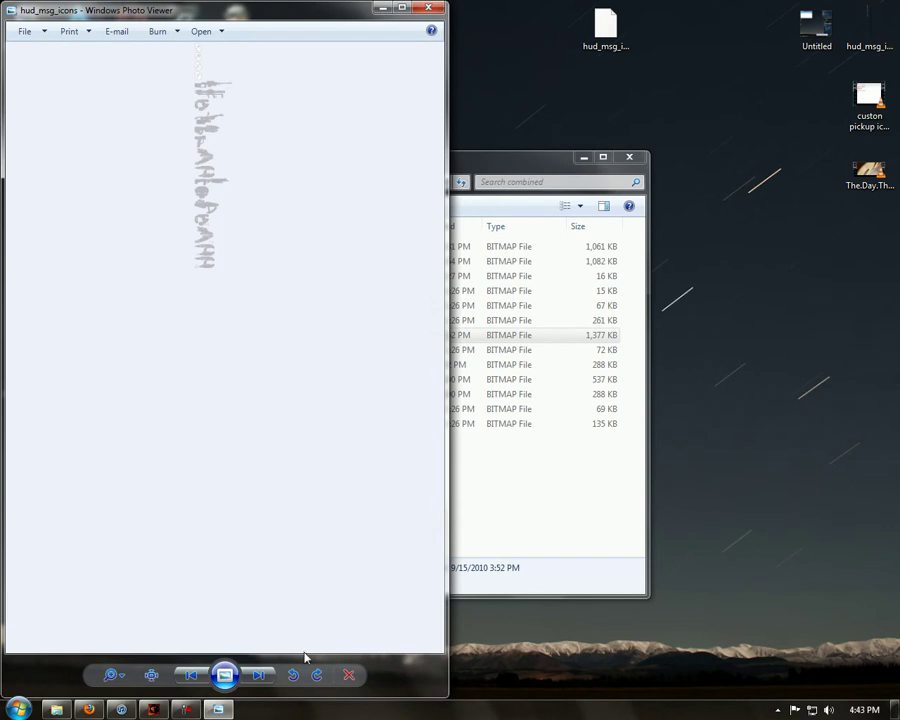
Step: Show Guerilla behind Windows Photo Viewer and examine the full column of weapon icons in the hud_msg_icons image enlarged
left_click(153, 709)
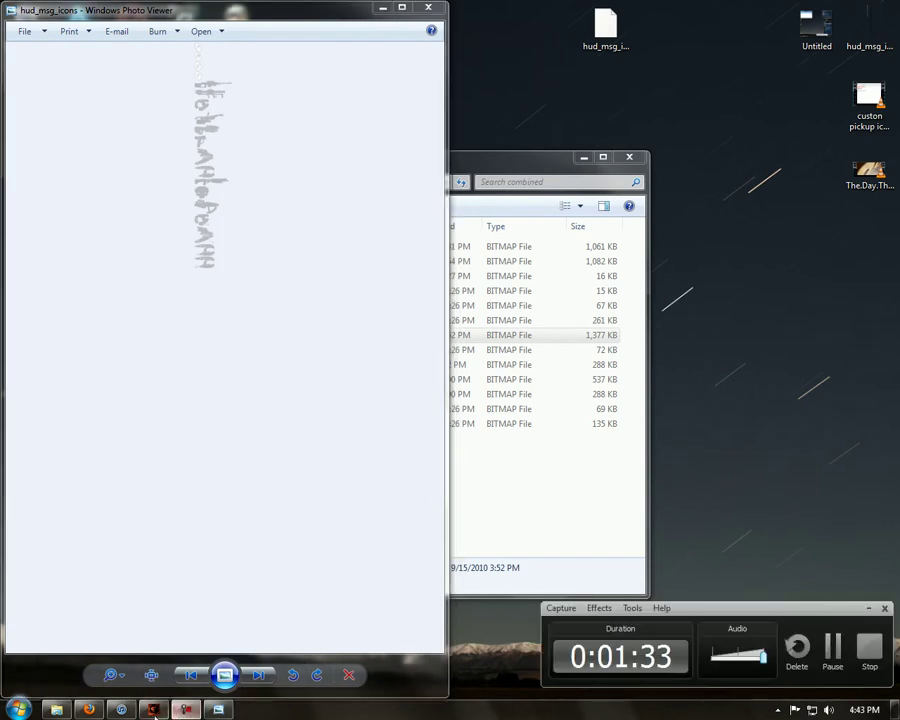
left_click(213, 500)
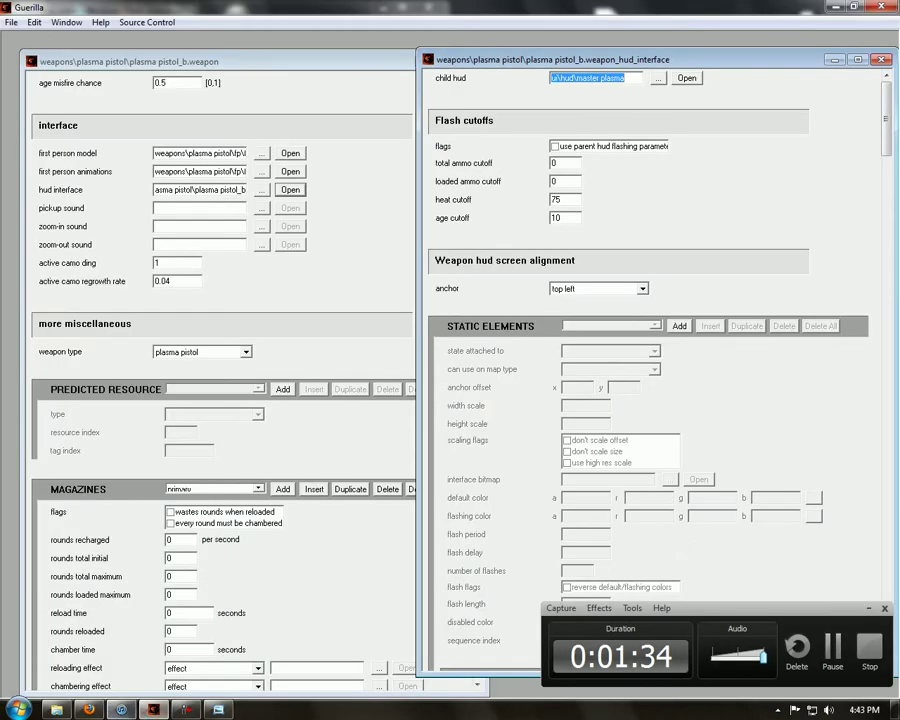
left_click(217, 709)
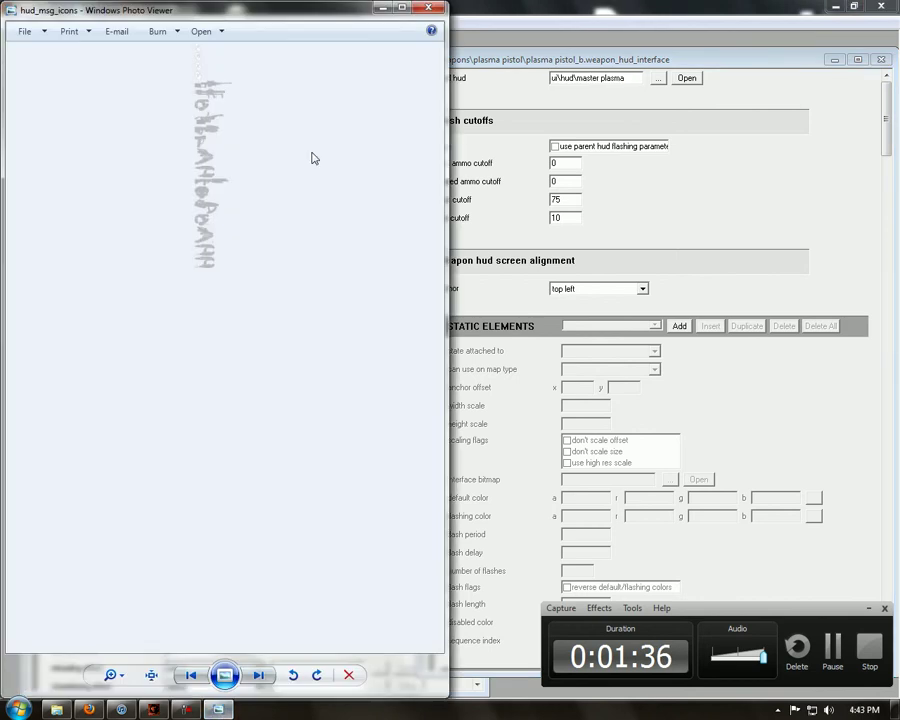
scroll(246, 158, "up", 2)
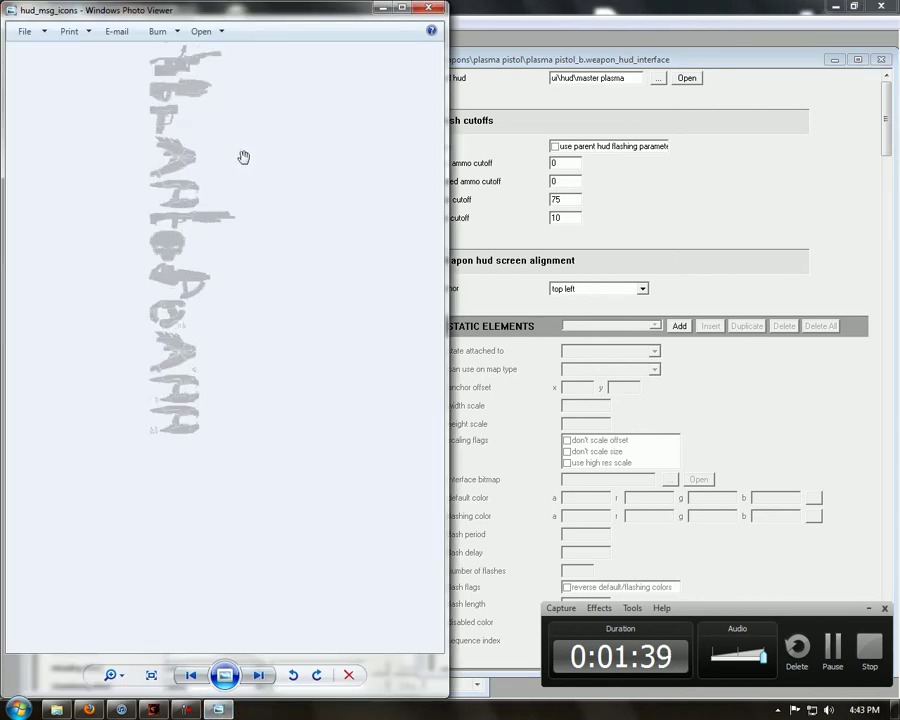
left_click_drag(245, 160, 225, 261)
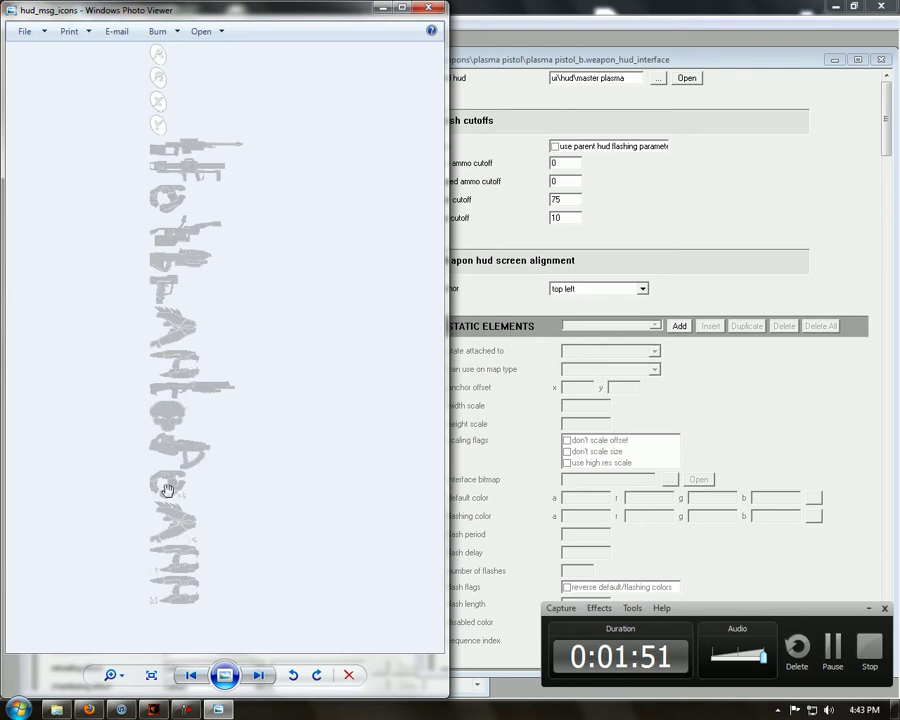
Step: Go back to Guerilla and select the sequence index value under Messaging information in the plasma pistol_b HUD interface tag
left_click(845, 308)
scroll(845, 308, "down", 15)
scroll(860, 429, "down", 2)
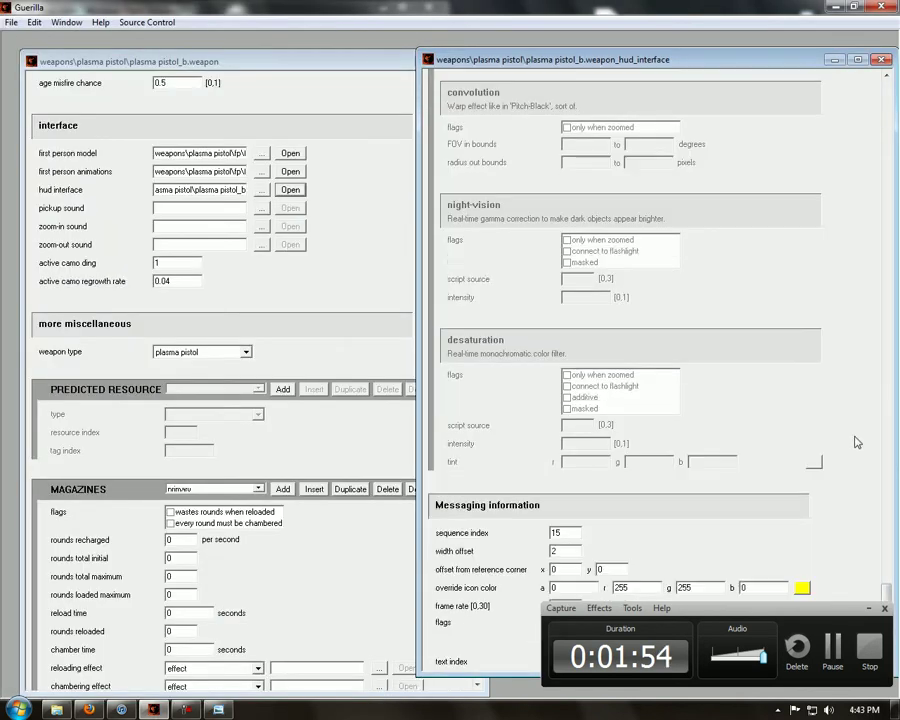
scroll(885, 466, "up", 5)
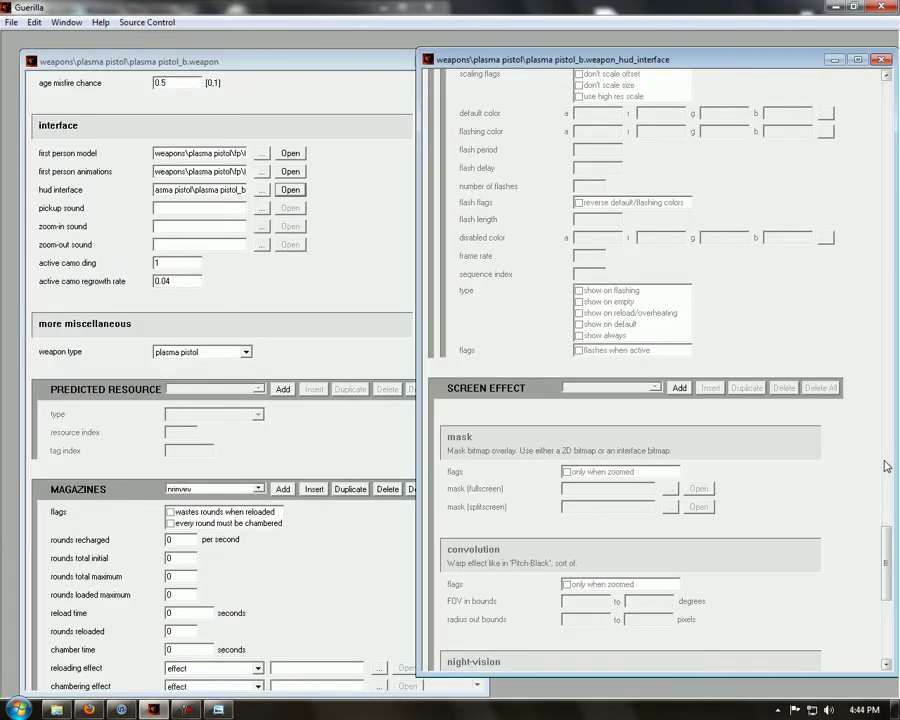
scroll(874, 466, "down", 5)
left_click_drag(575, 533, 526, 531)
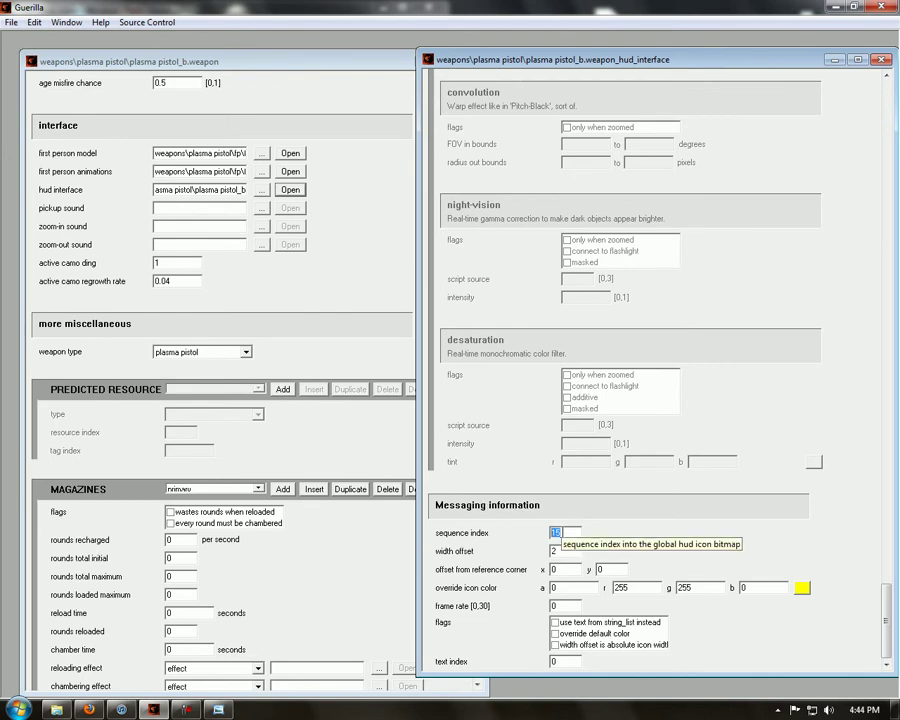
Step: Minimize the plasma pistol_b.weapon tag window and bring the hud_msg_icons image back up in Windows Photo Viewer
left_click(362, 77)
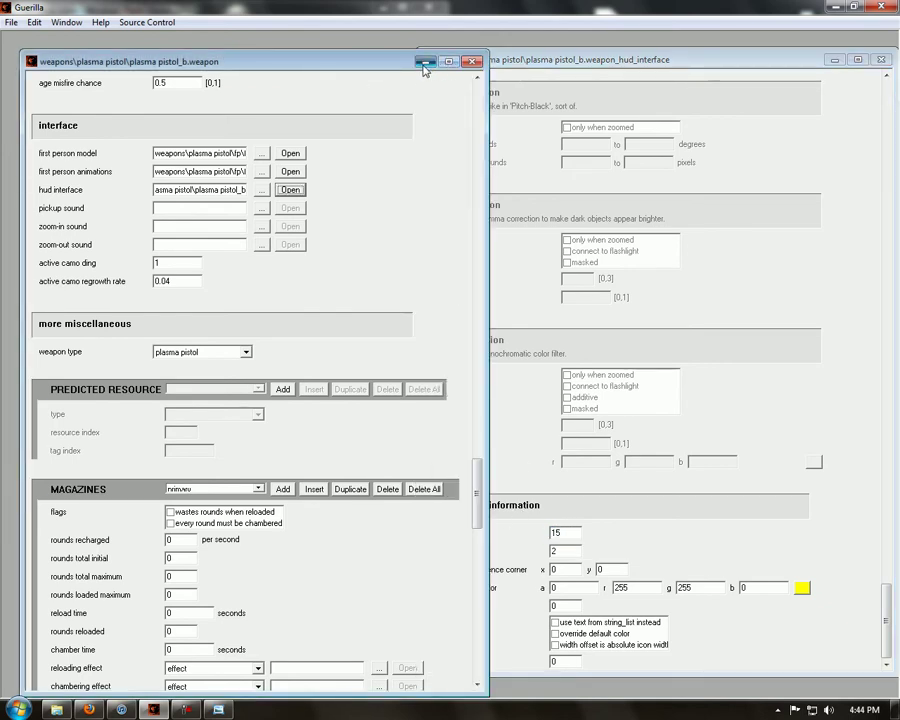
left_click(426, 67)
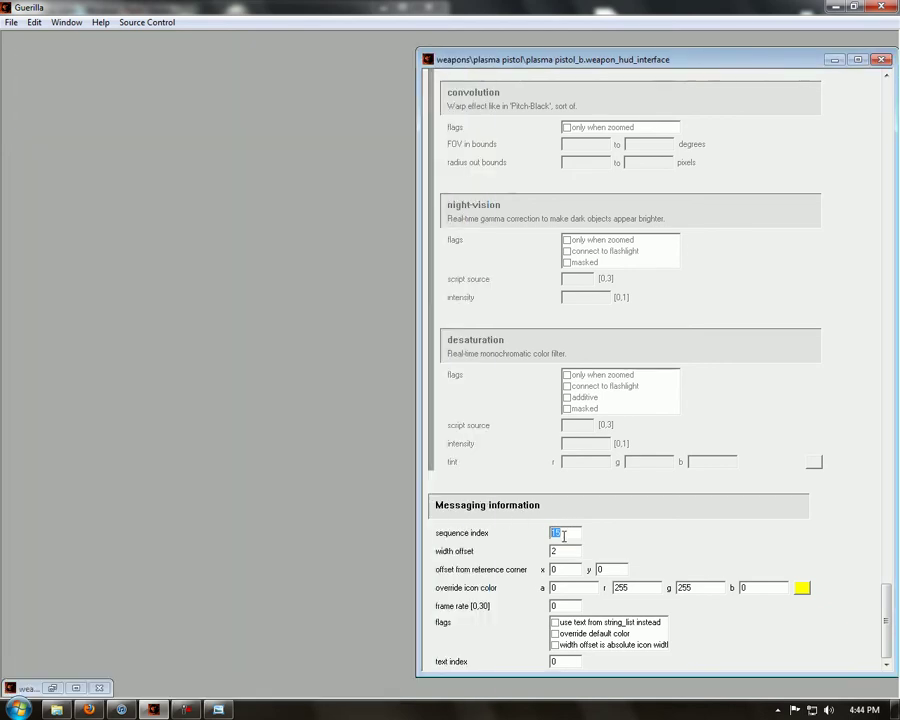
left_click(218, 709)
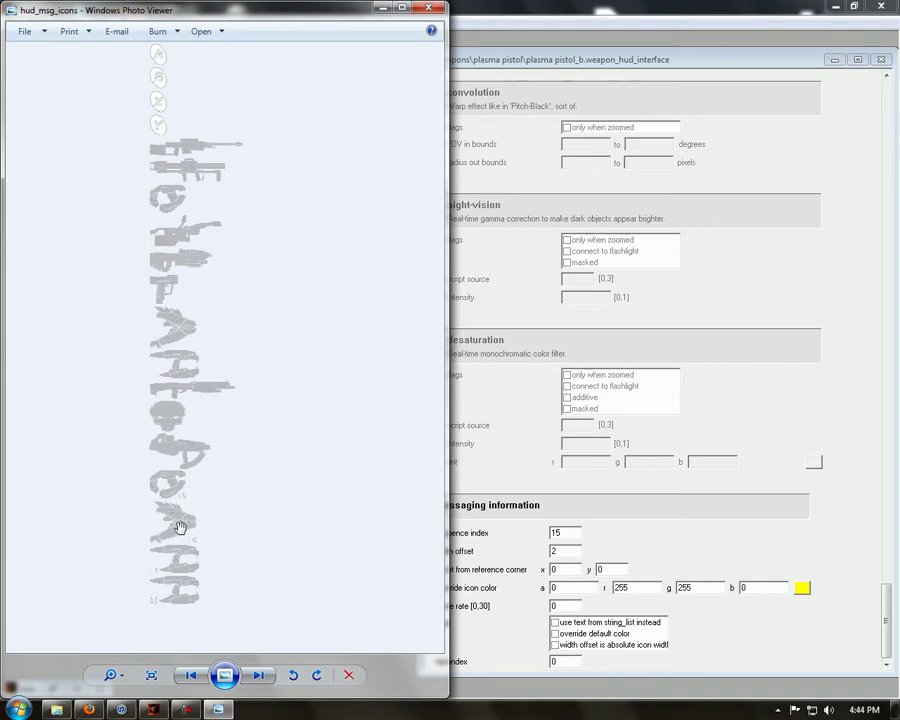
Step: Return to Guerilla and open the needler_e.weapon_hud_interface tag from the weapons\needler folder
left_click(604, 74)
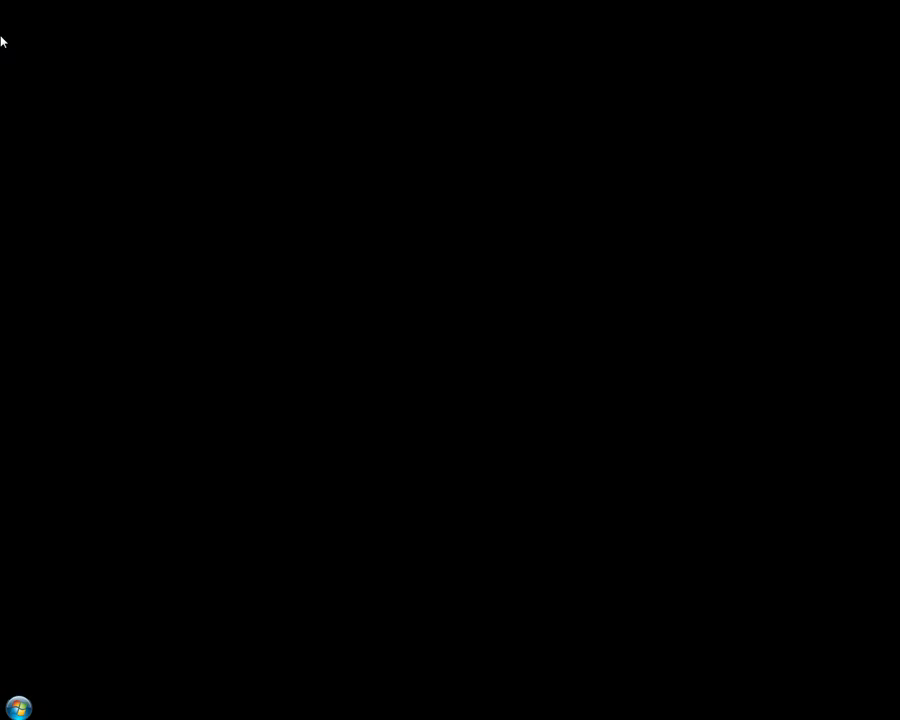
left_click(10, 22)
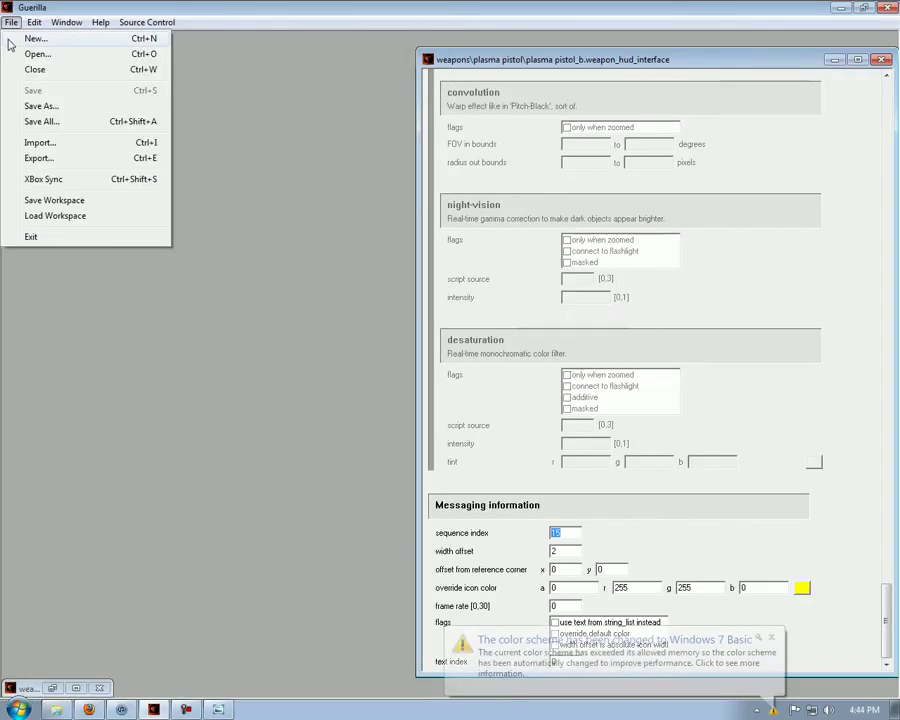
left_click(30, 55)
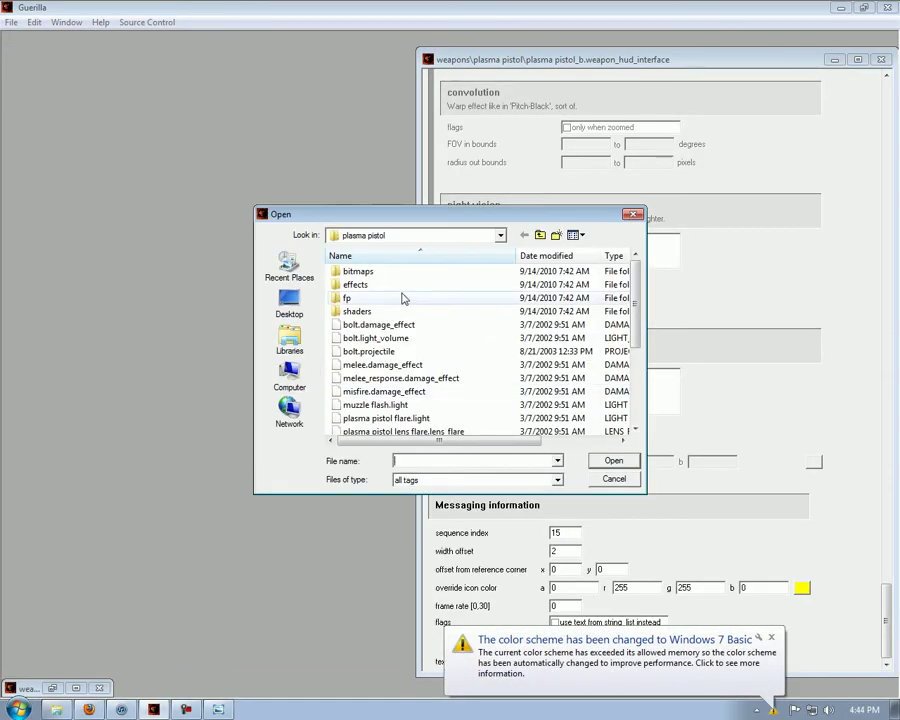
left_click(472, 238)
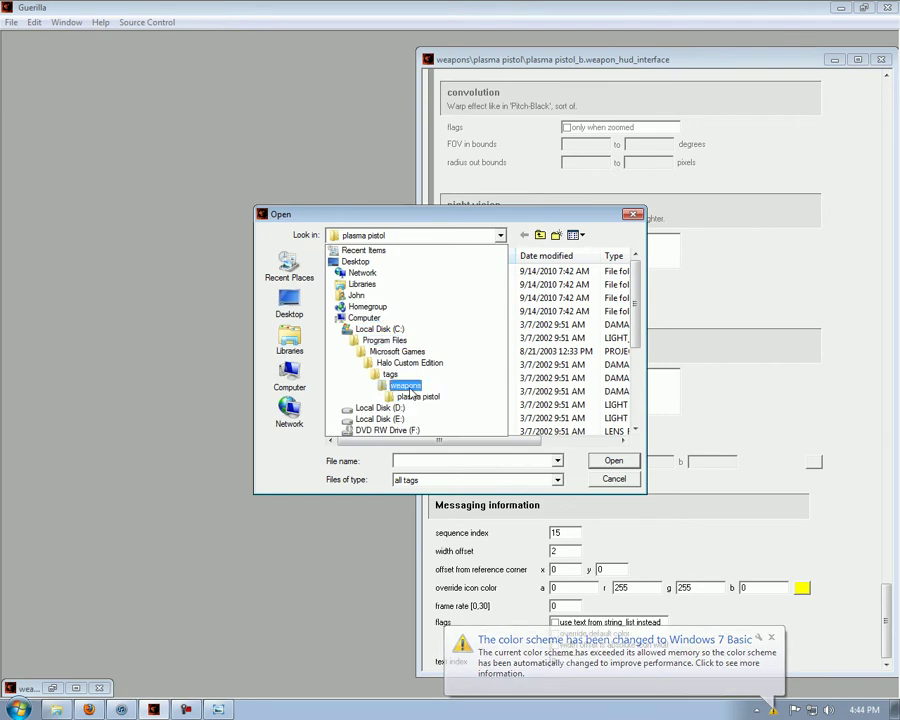
left_click(413, 391)
left_click(765, 707)
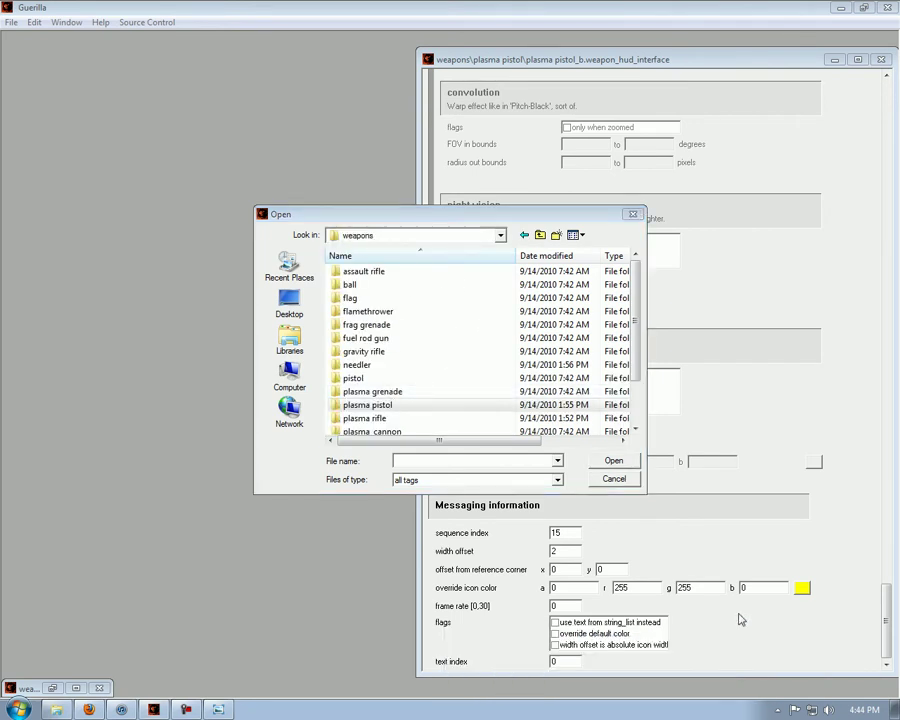
double_click(396, 364)
scroll(464, 374, "down", 6)
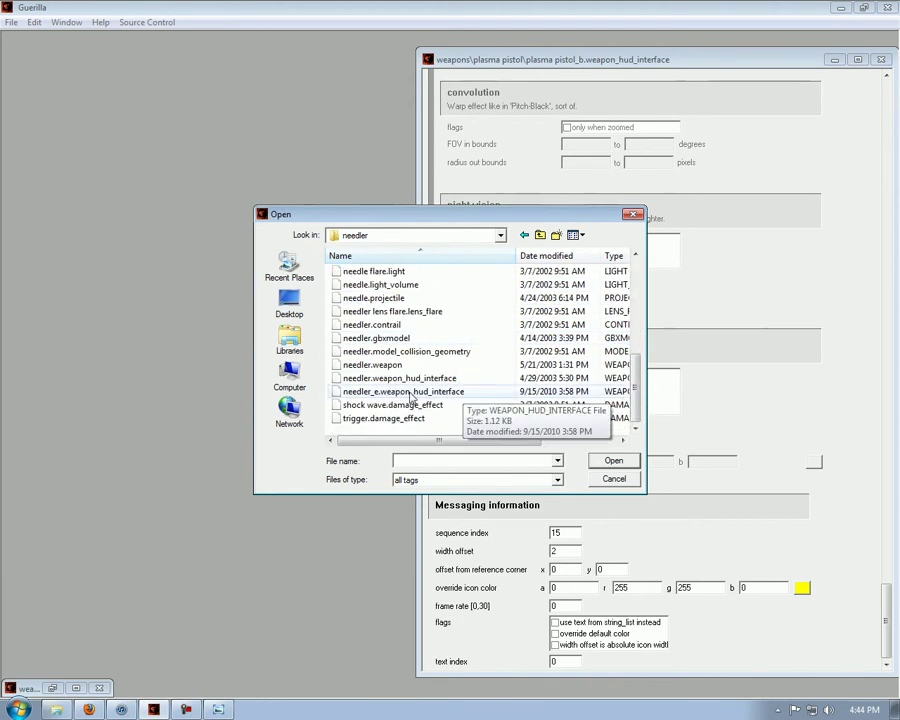
left_click(419, 395)
double_click(419, 396)
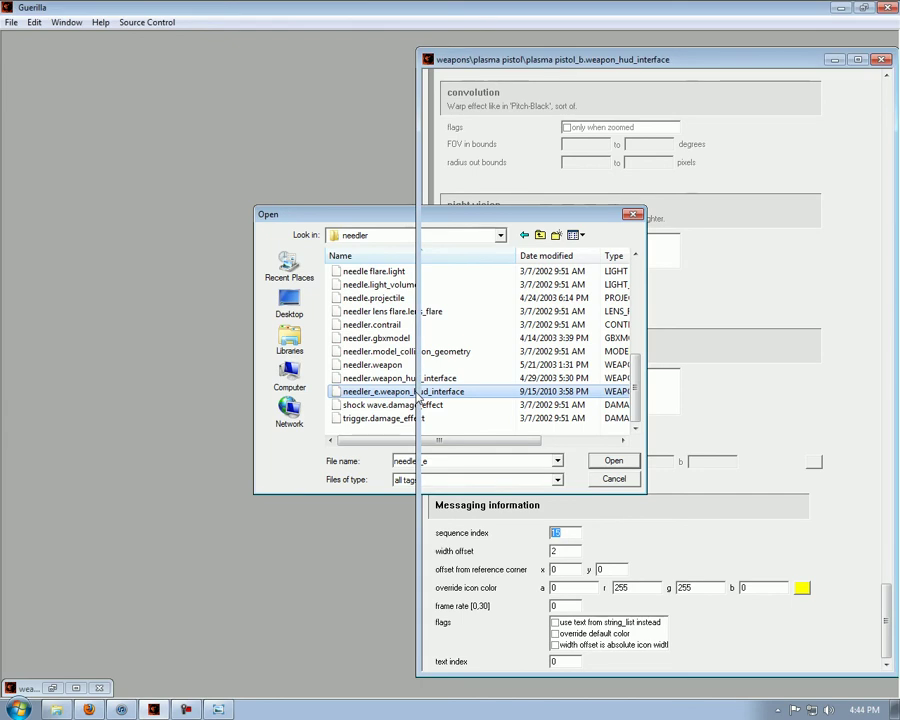
Step: Place the needler_e HUD interface window beside the plasma pistol_b one and show its Messaging information section
left_click_drag(291, 101, 241, 63)
scroll(377, 263, "down", 10)
scroll(377, 263, "down", 15)
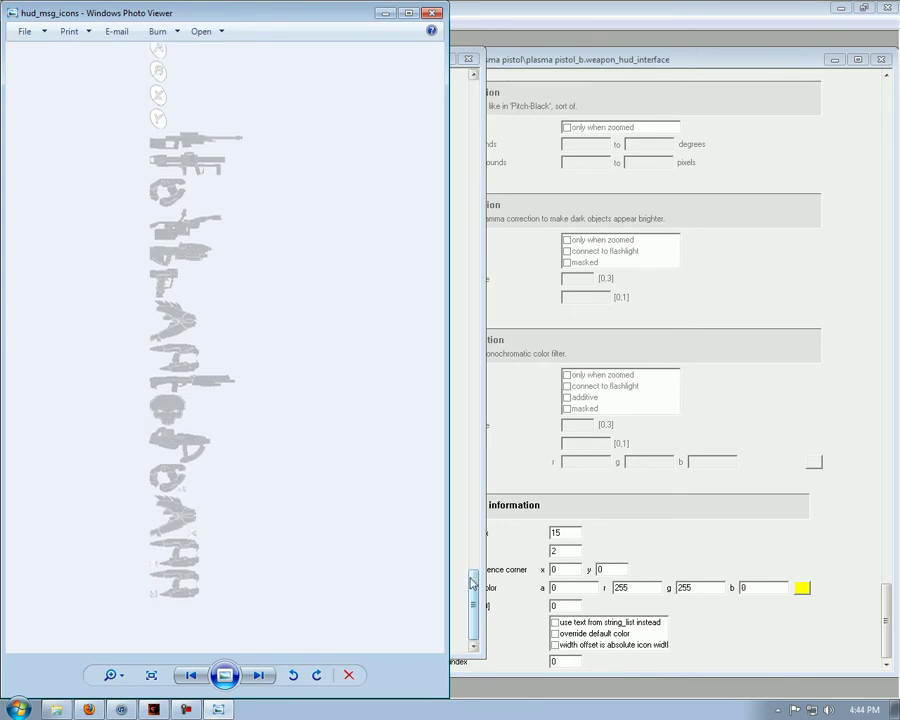
Step: Dock the hud_msg_icons image to the right half, compare its lower icons with the needler_e sequence index, and close Windows Photo Viewer
left_click_drag(237, 10, 895, 72)
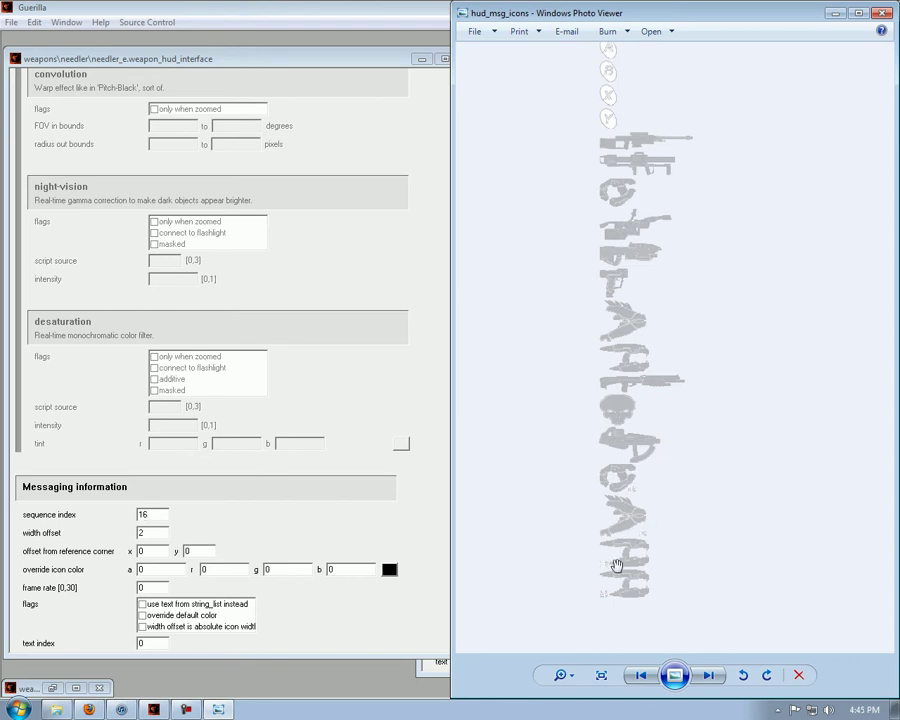
scroll(640, 563, "up", 4)
scroll(641, 563, "down", 3)
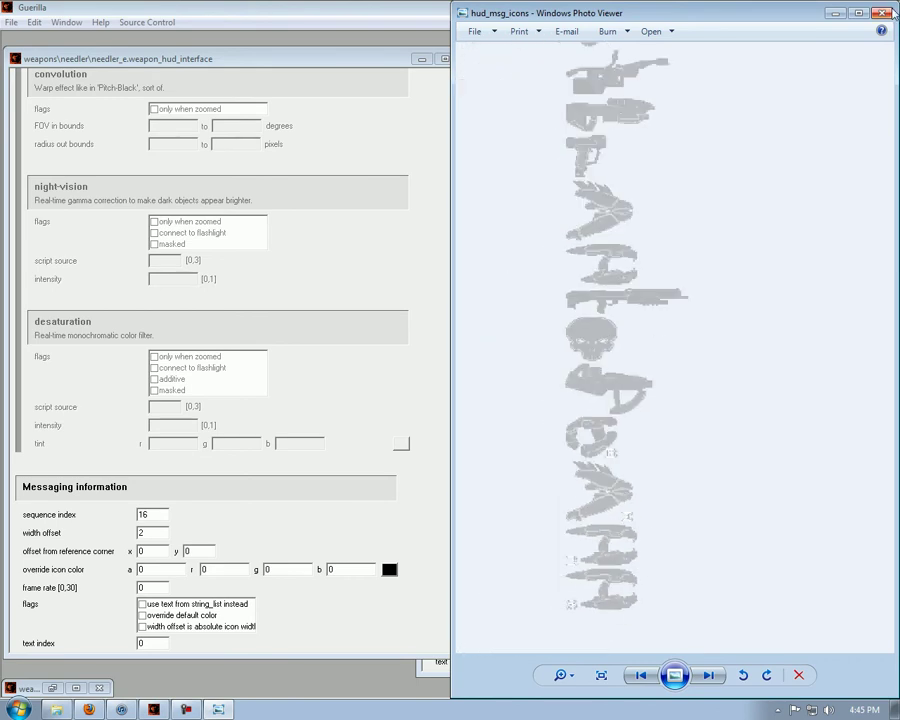
left_click(886, 13)
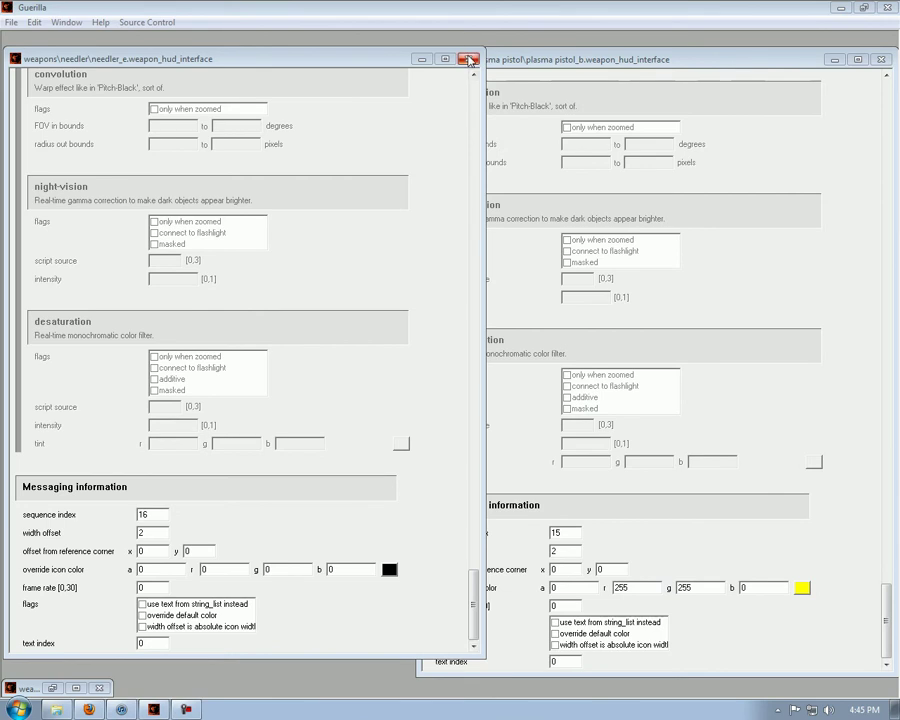
Step: Browse to the ui\hud\bitmaps\combined tags folder for opening a tag and select hud_msg_icons.bitmap
left_click(11, 22)
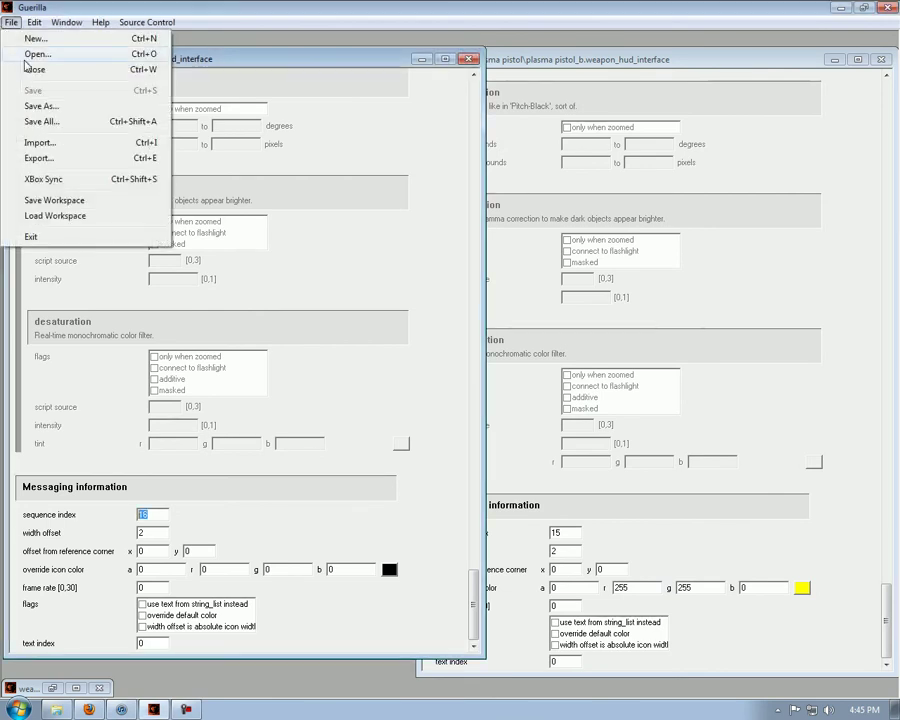
left_click(36, 54)
left_click(500, 235)
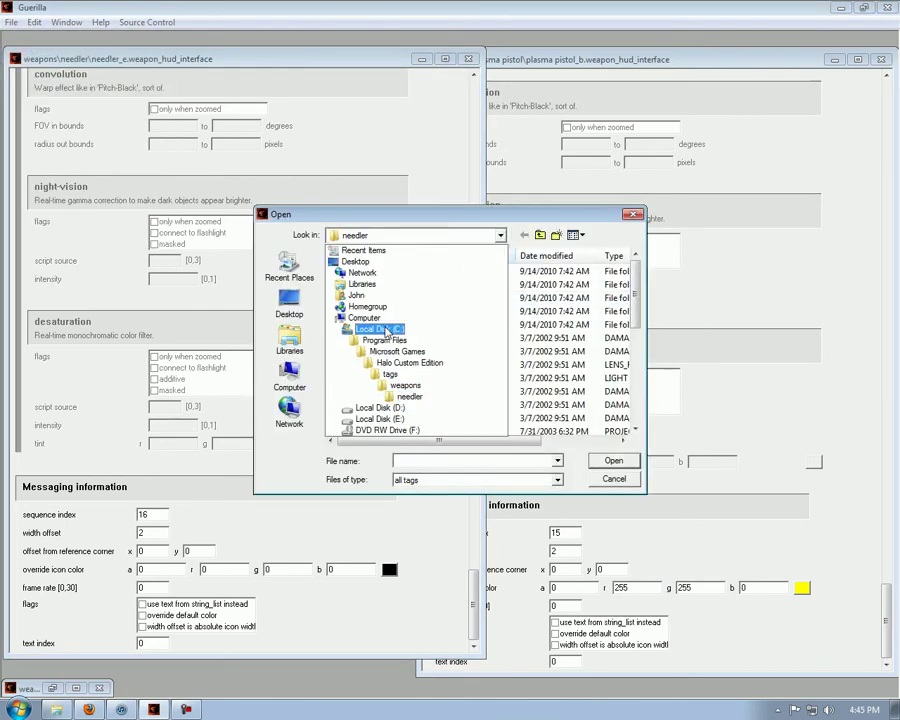
left_click(390, 375)
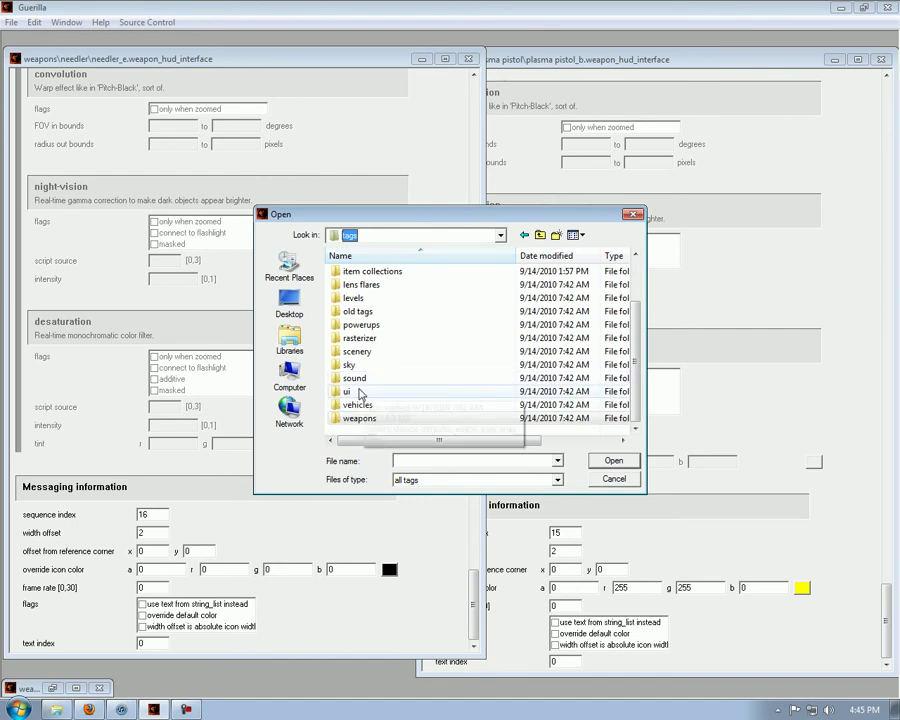
double_click(393, 421)
double_click(352, 298)
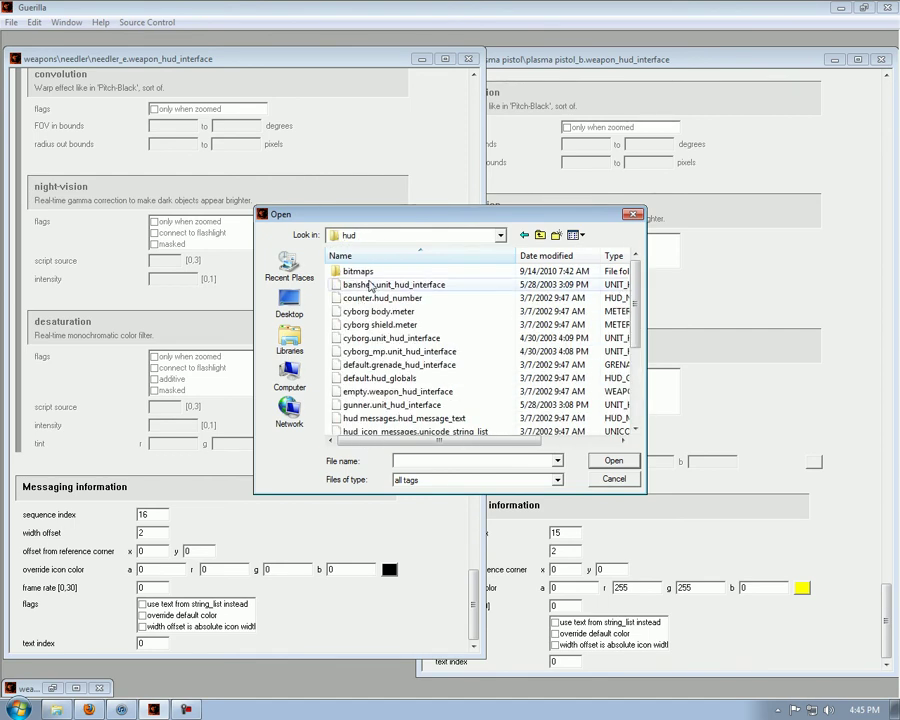
double_click(375, 272)
double_click(376, 272)
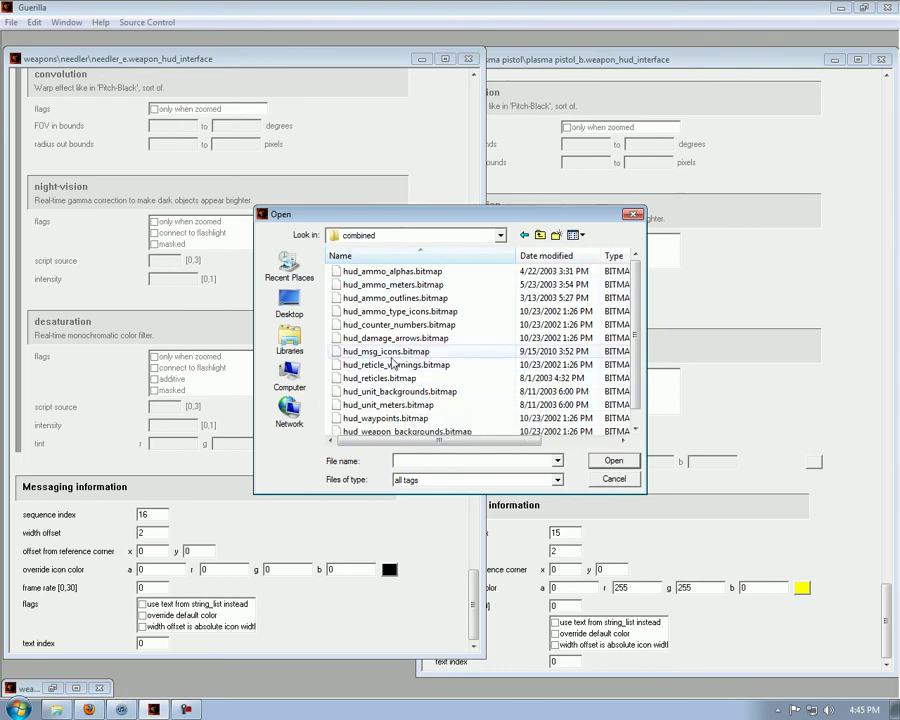
left_click(390, 353)
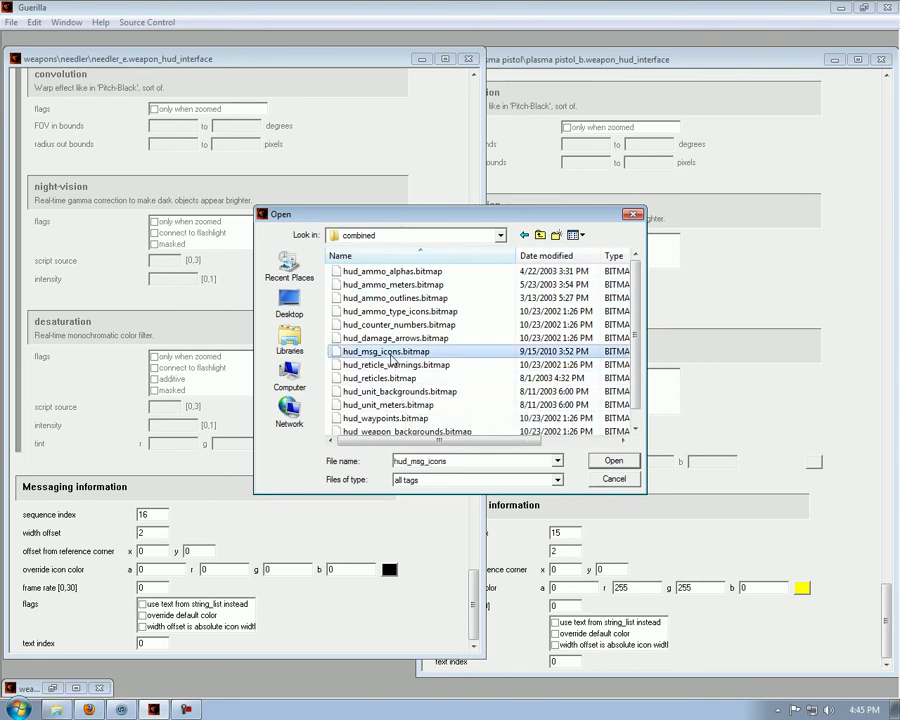
left_click(470, 235)
left_click(425, 419)
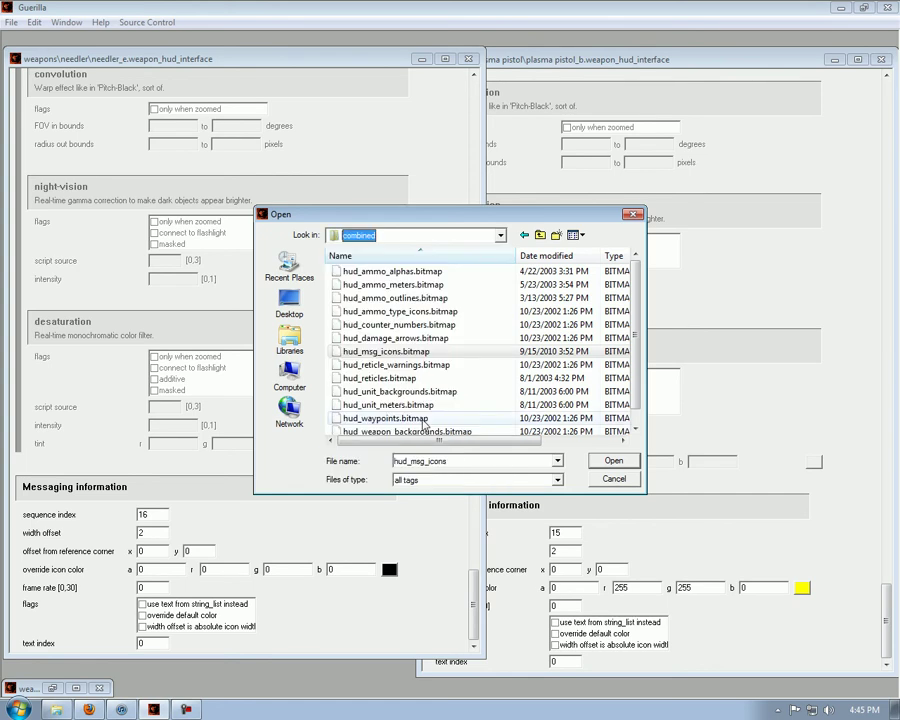
Step: Open the hud_msg_icons.bitmap tag, examine the weapon icons in its bitmap preview, and close the preview
double_click(390, 352)
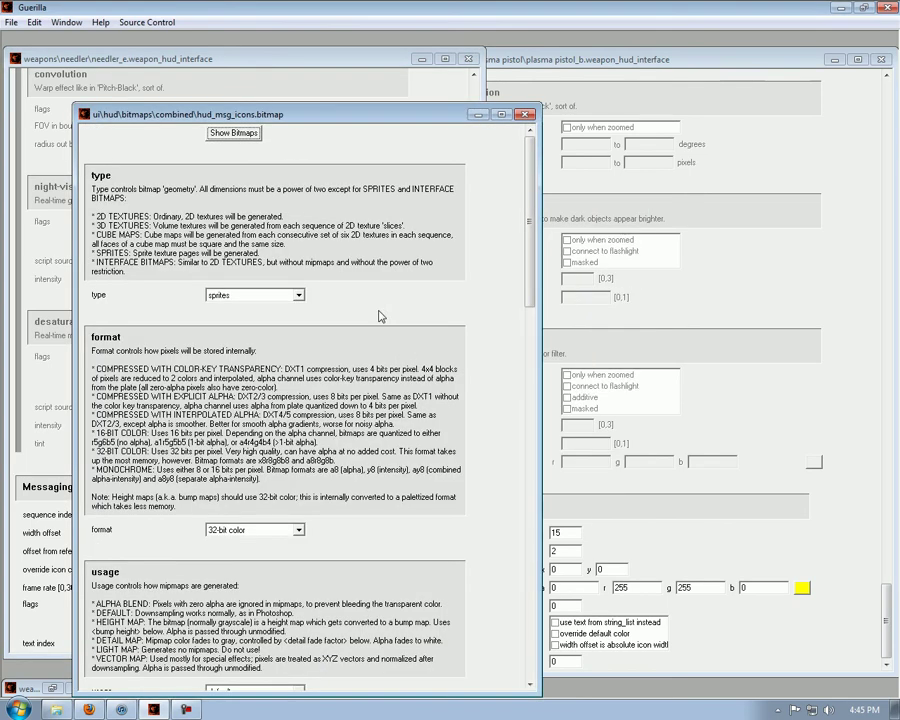
left_click(234, 133)
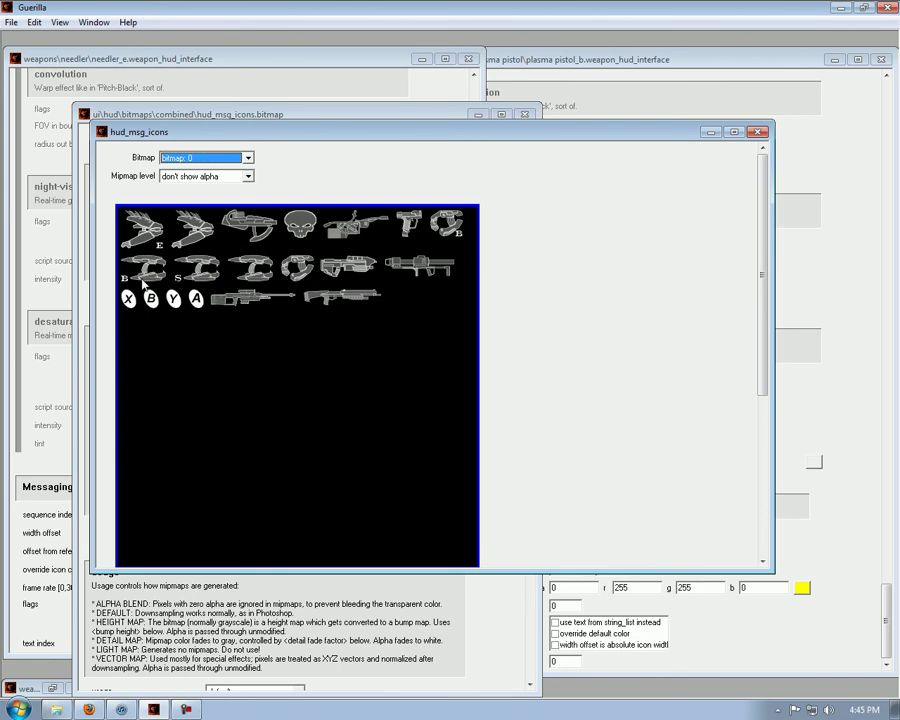
left_click(757, 131)
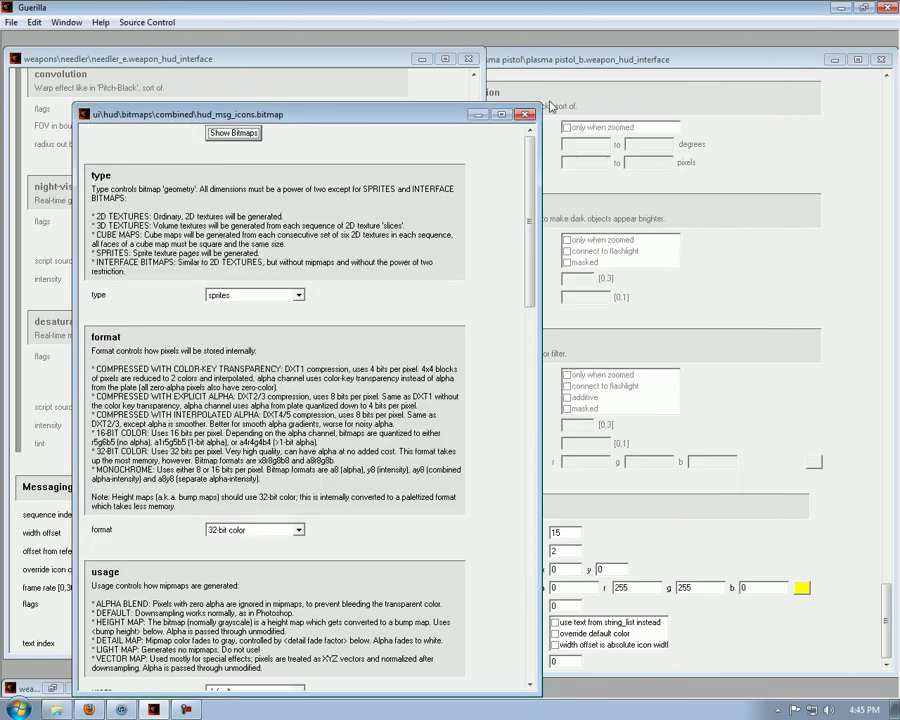
Step: Close the hud_msg_icons, needler_e and plasma pistol_b tag windows and minimize Guerilla to the desktop
left_click(476, 62)
left_click(468, 59)
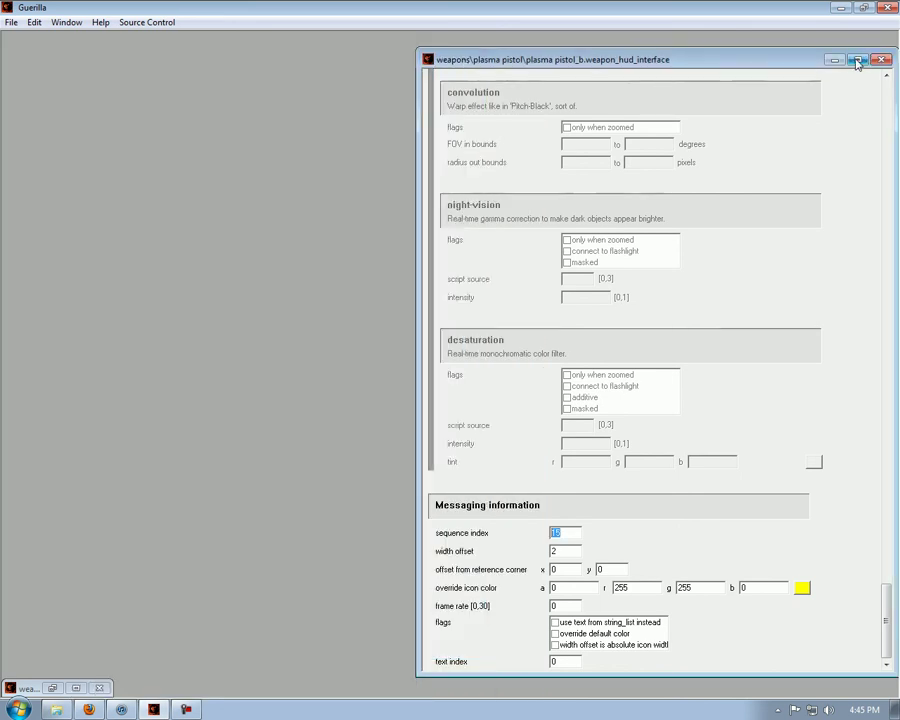
left_click(881, 59)
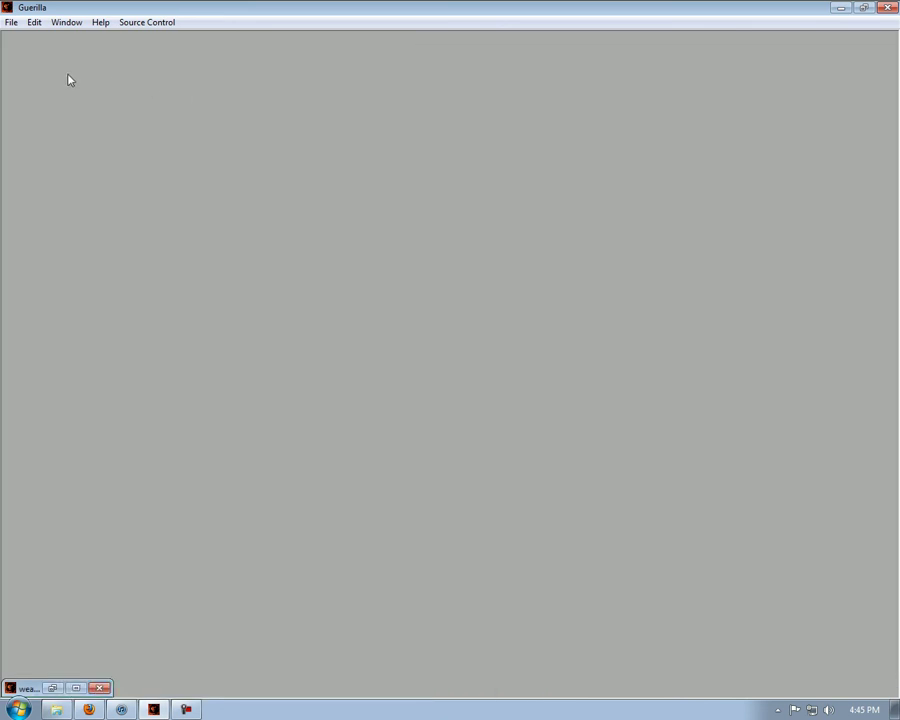
left_click(841, 11)
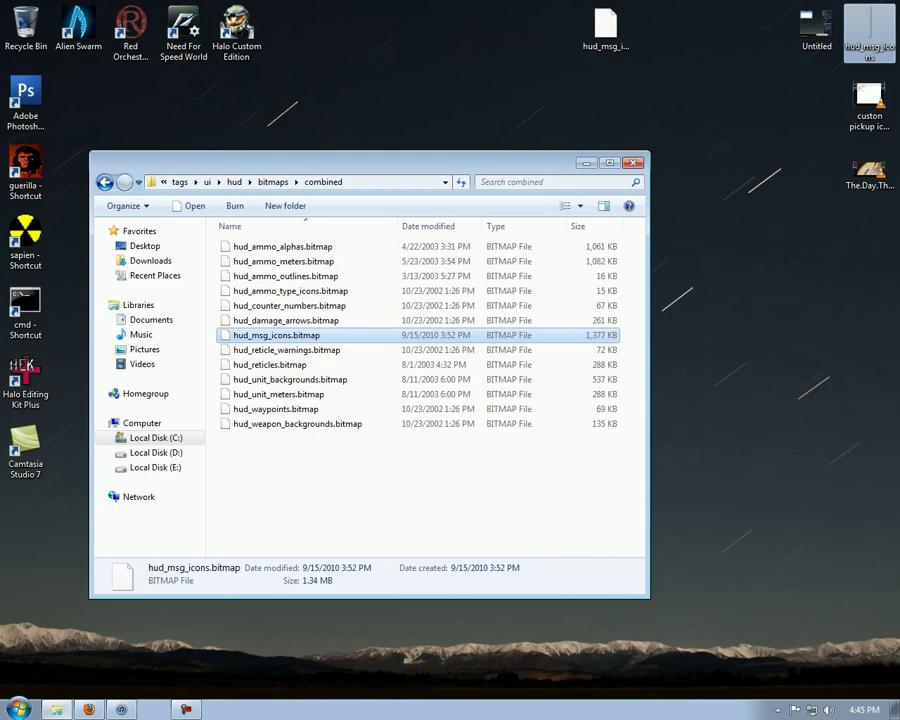